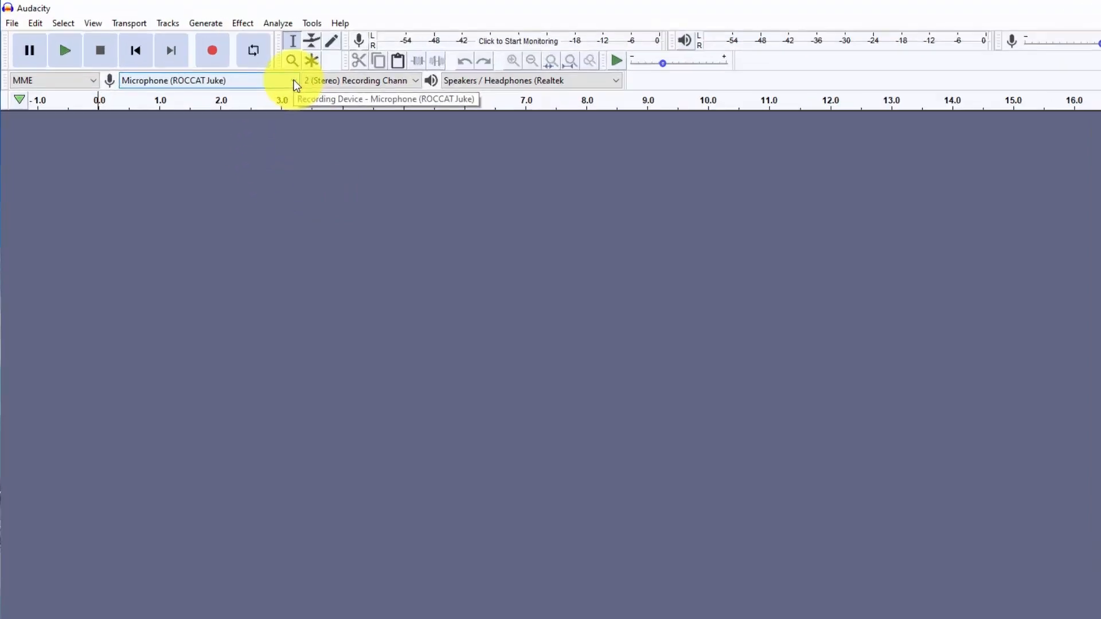
Step: Set the recording device to Microphone (ROCCAT Juke) and the audio host to MME
left_click(656, 174)
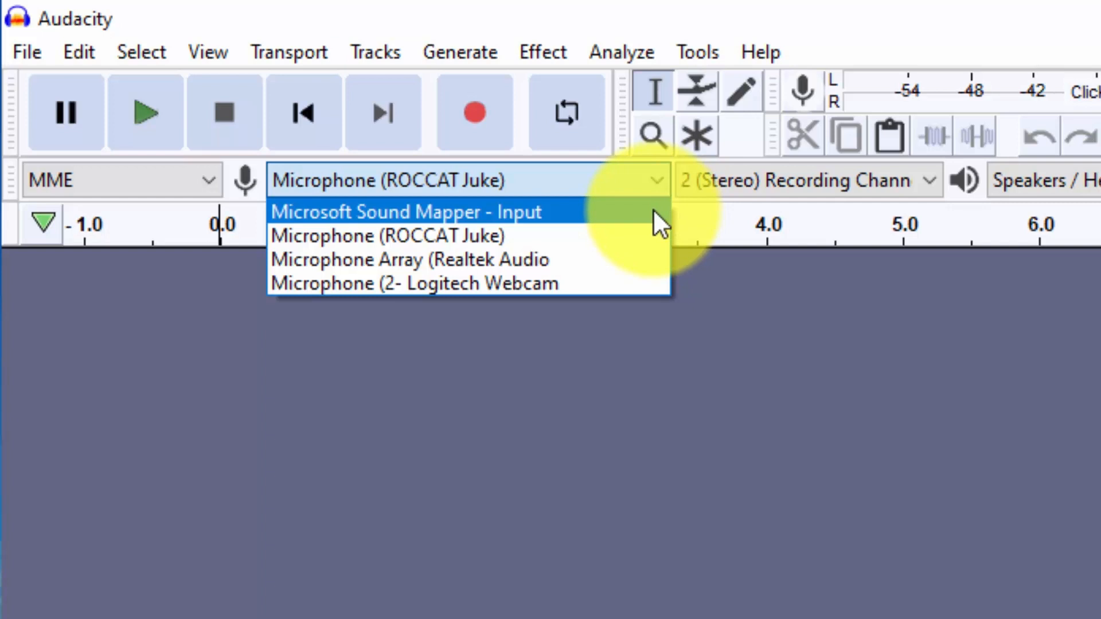
left_click(609, 237)
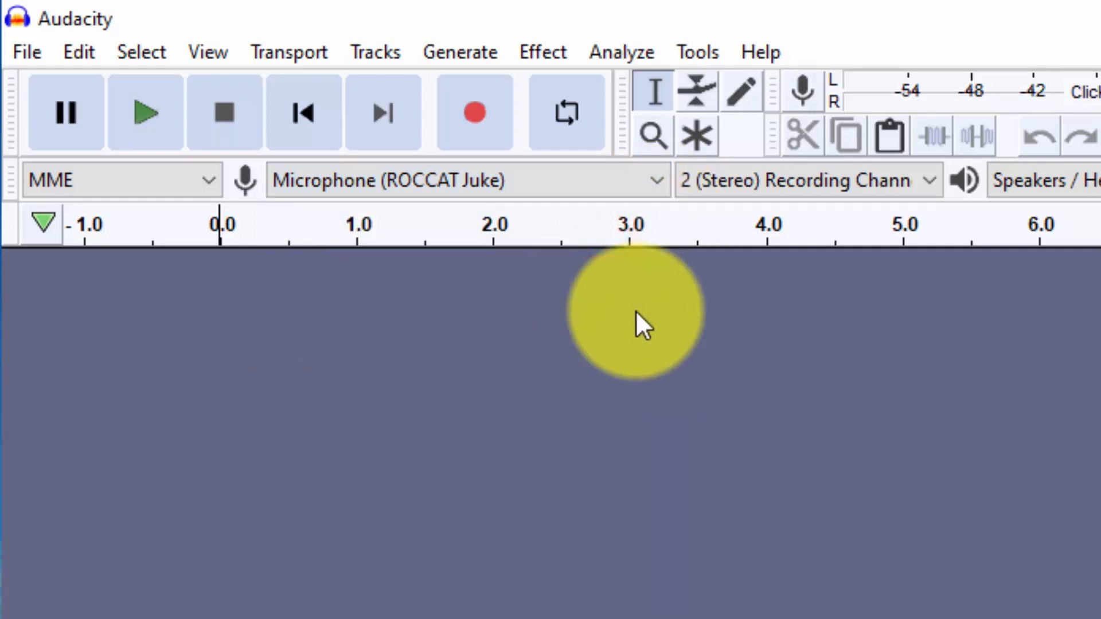
left_click(201, 181)
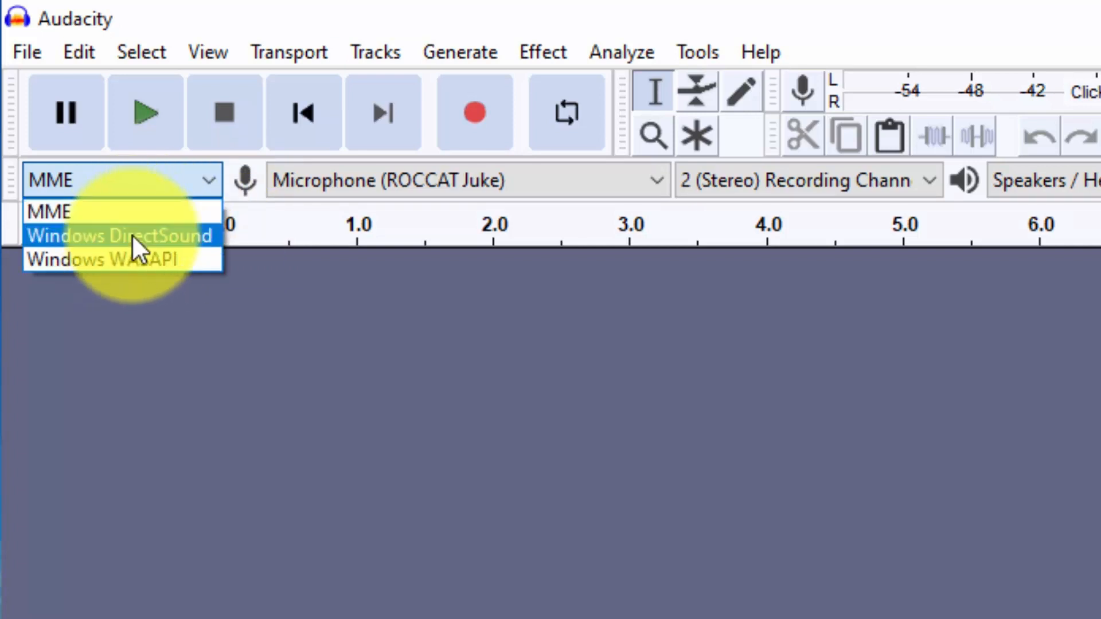
left_click(127, 212)
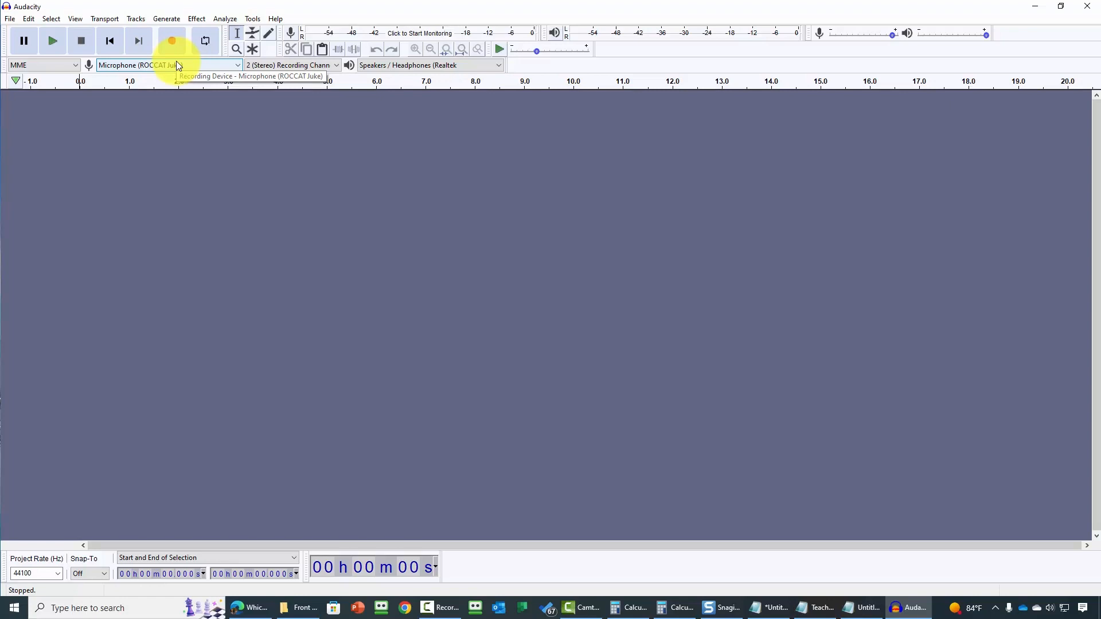
Step: Record about 10 seconds of speech from the microphone, pausing the recording before ending it
left_click(172, 39)
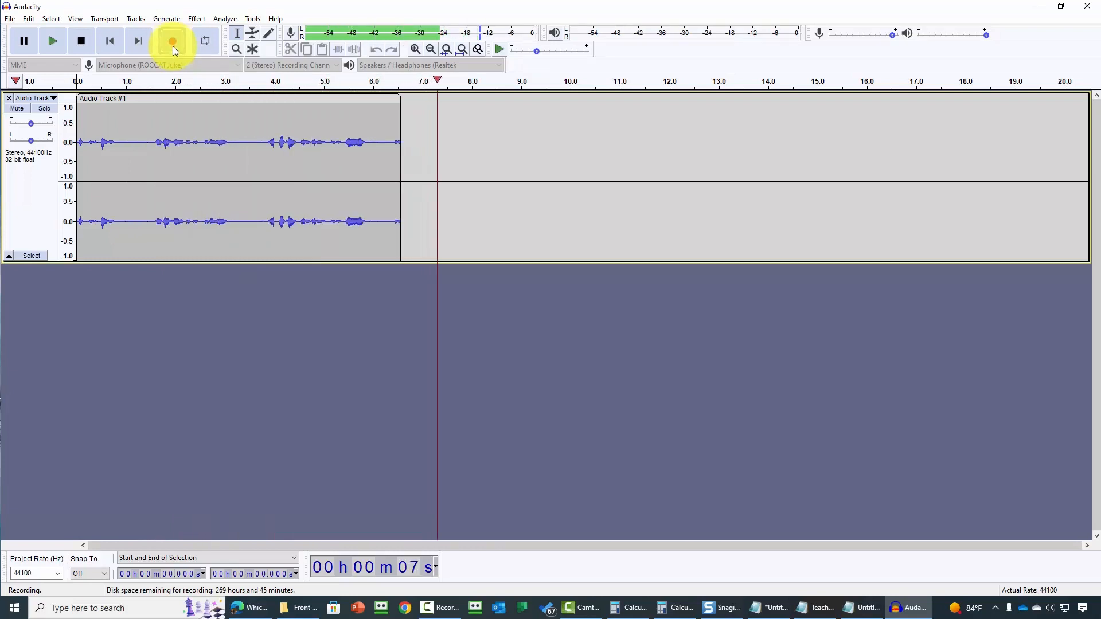
left_click(173, 41)
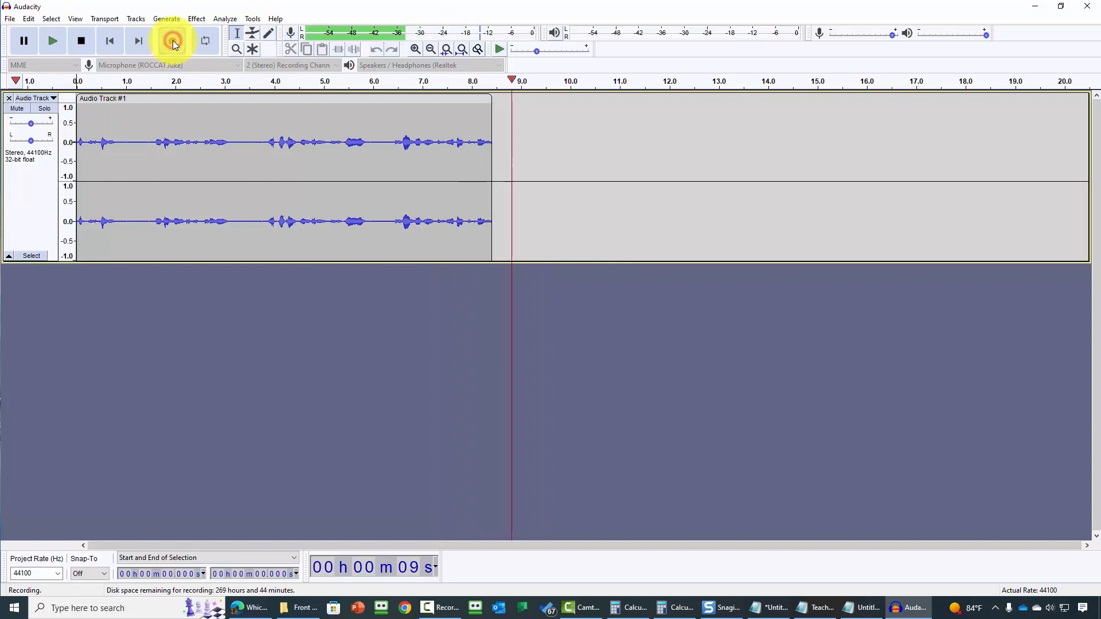
left_click(23, 39)
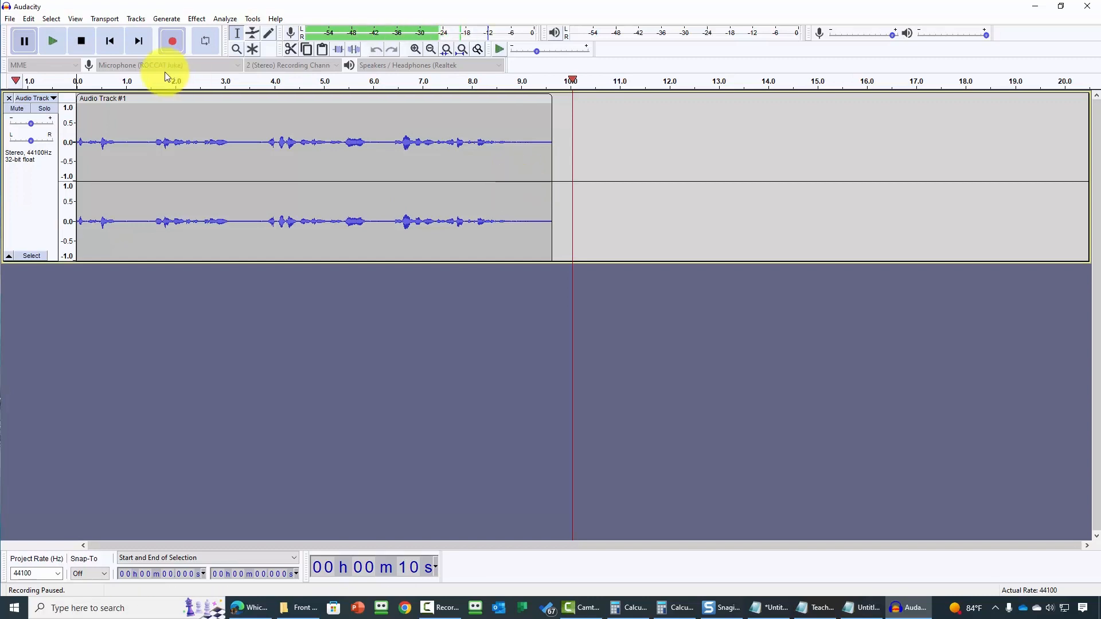
left_click(113, 41)
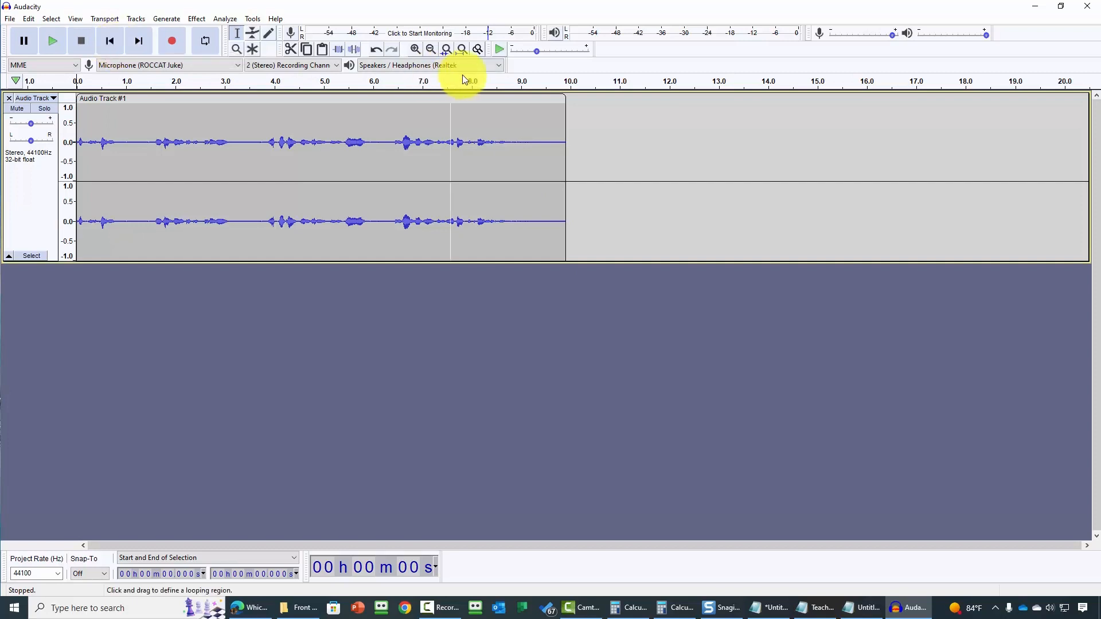
Step: Set the playback device to Speakers (ROCCAT Juke)
left_click(501, 65)
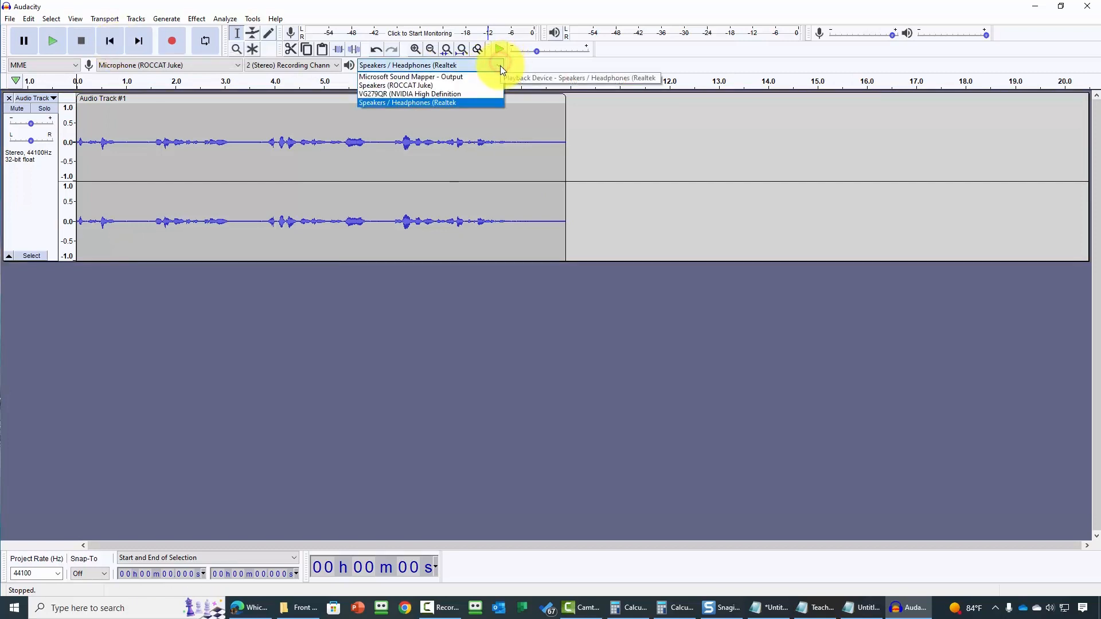
left_click(337, 277)
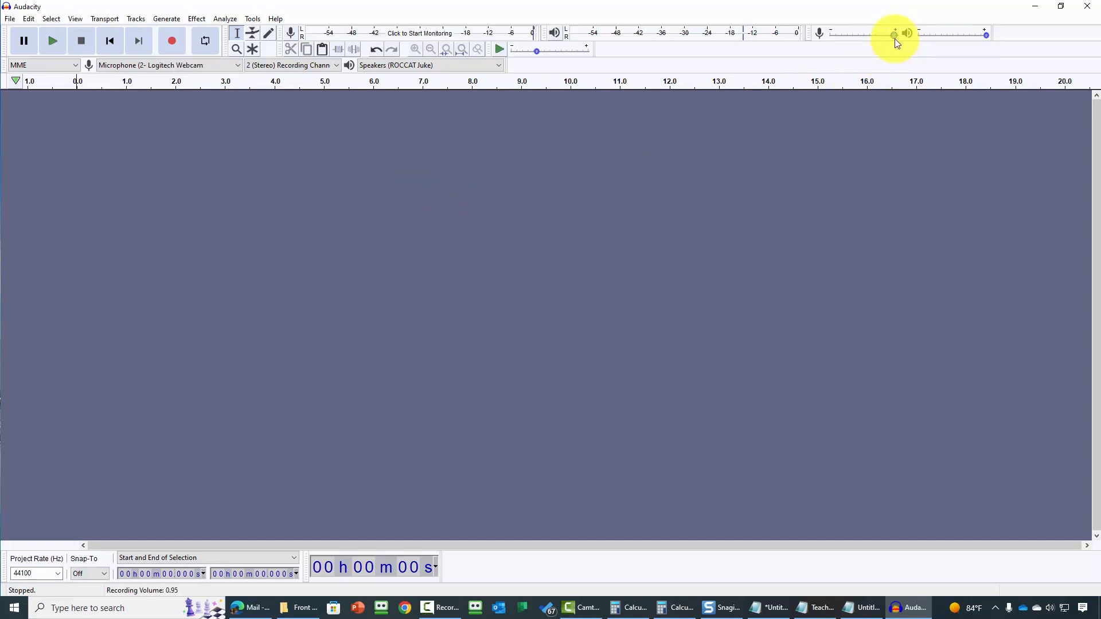
Step: Check the recording volume and monitor the microphone's input level on the recording meter
mouse_move(895, 39)
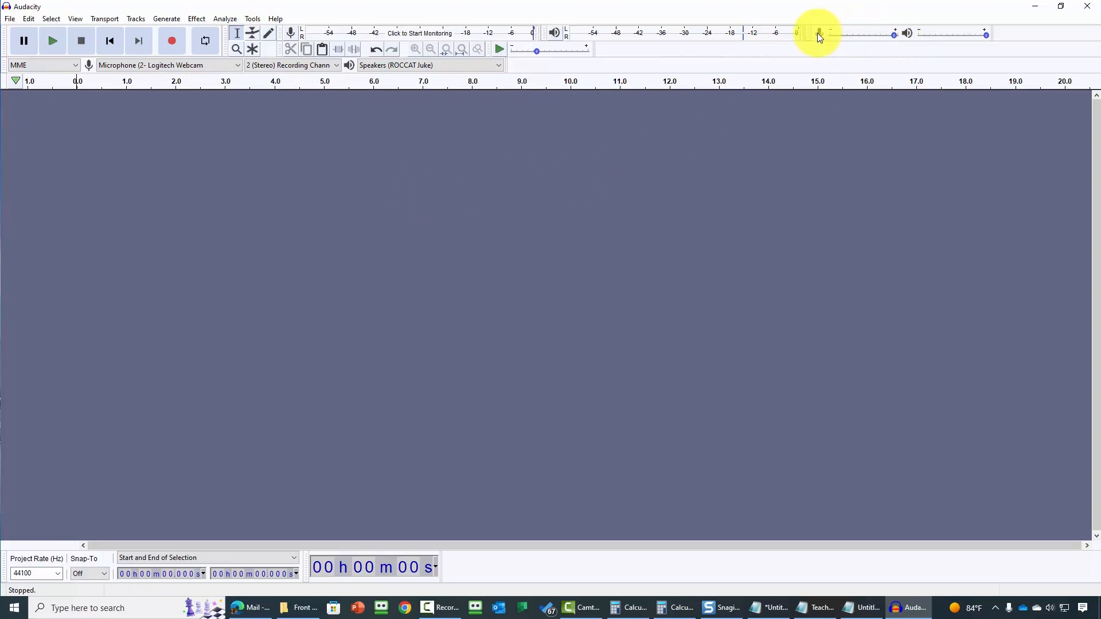
mouse_move(862, 39)
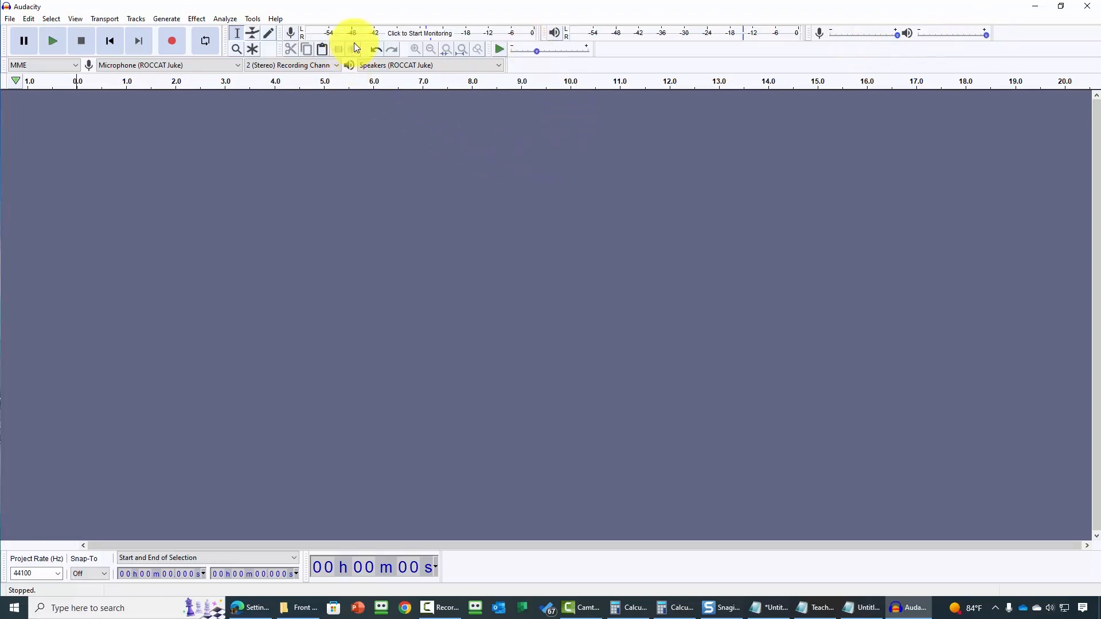
left_click(398, 33)
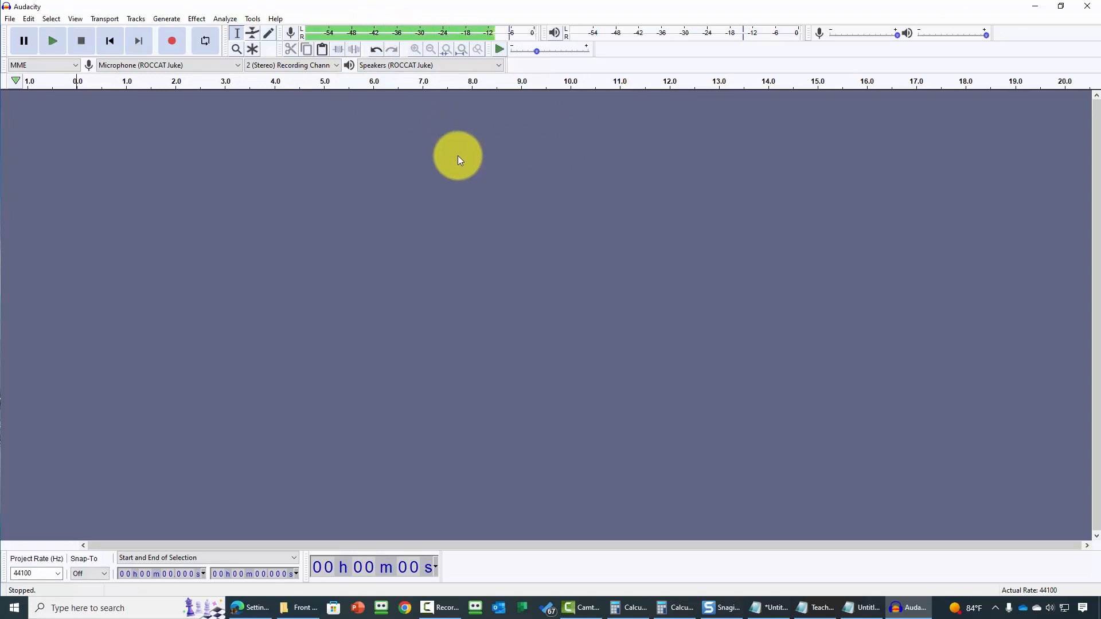
left_click(171, 44)
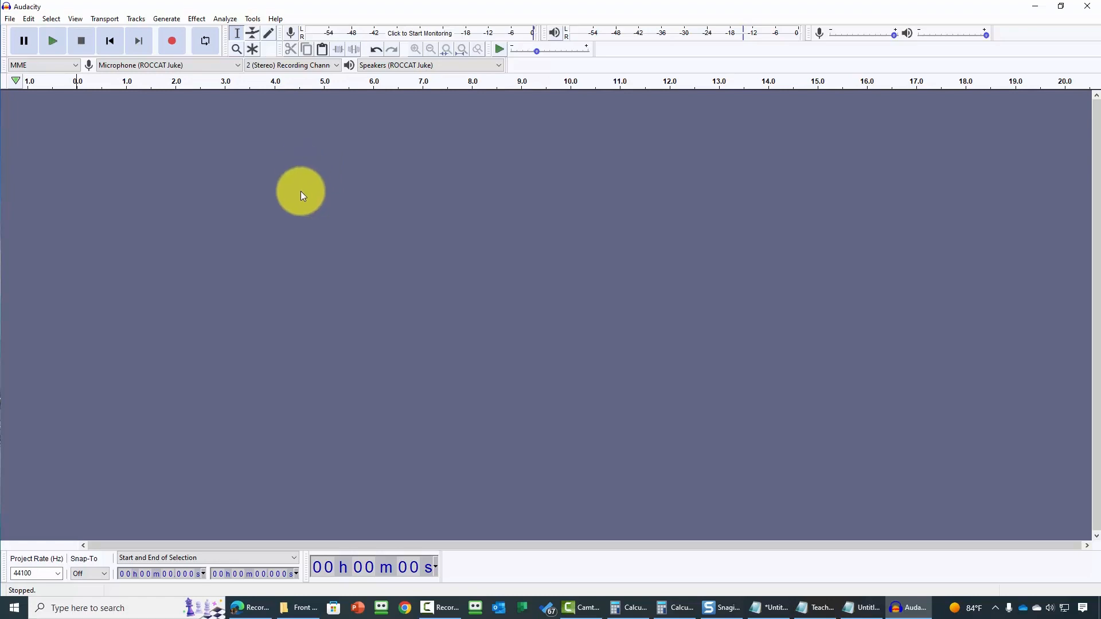
Step: Set the audio host to Windows WASAPI and the recording device to Speakers (ROCCAT Juke) (loopback)
left_click(74, 64)
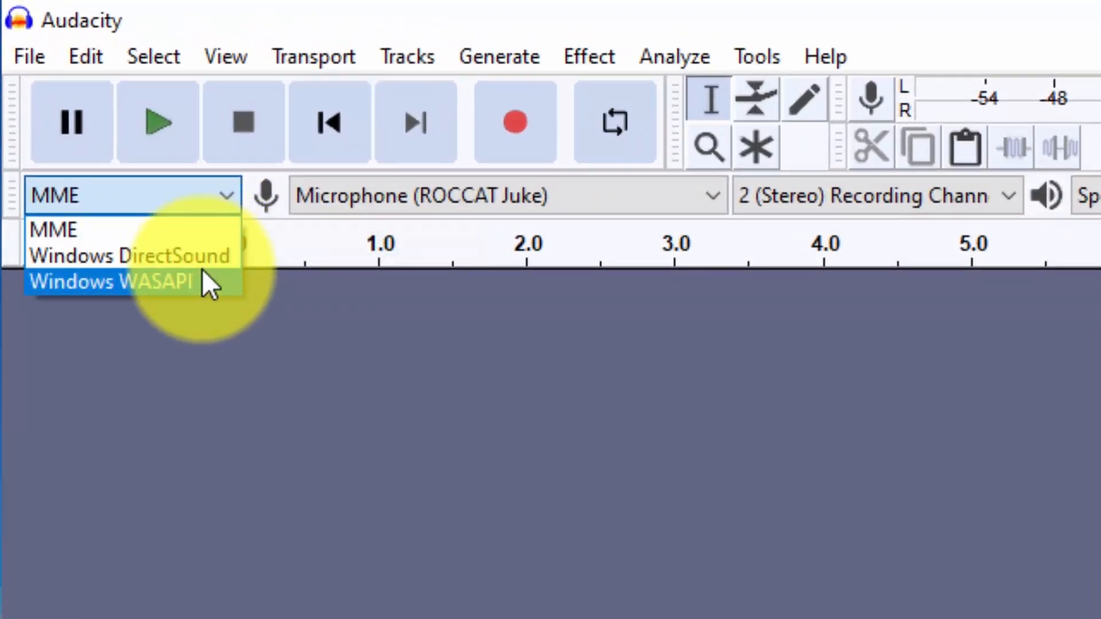
left_click(202, 271)
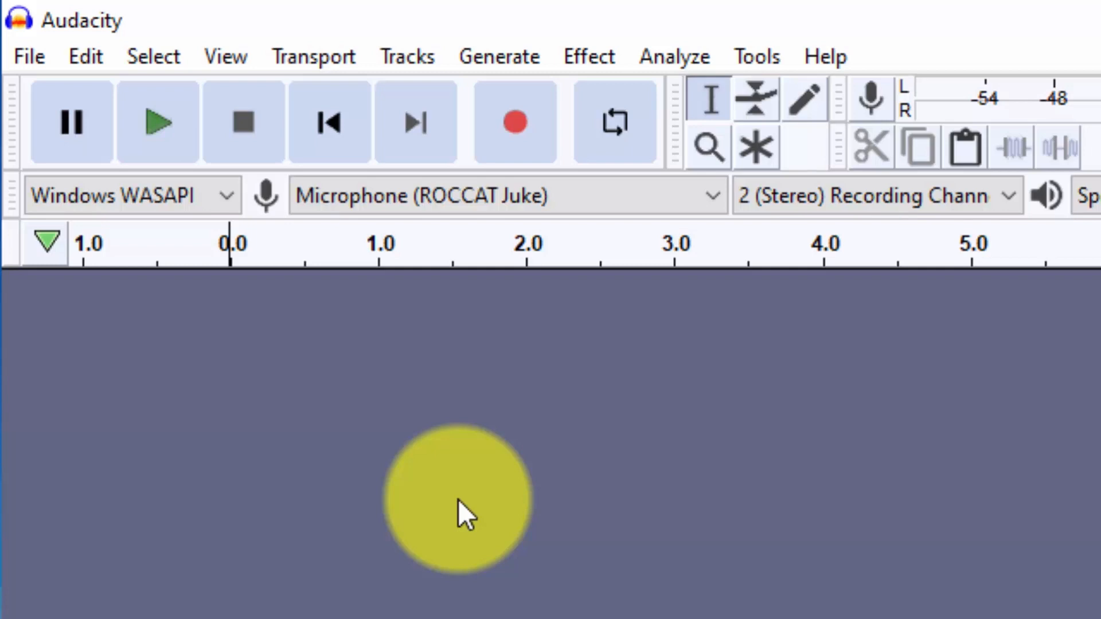
left_click(714, 194)
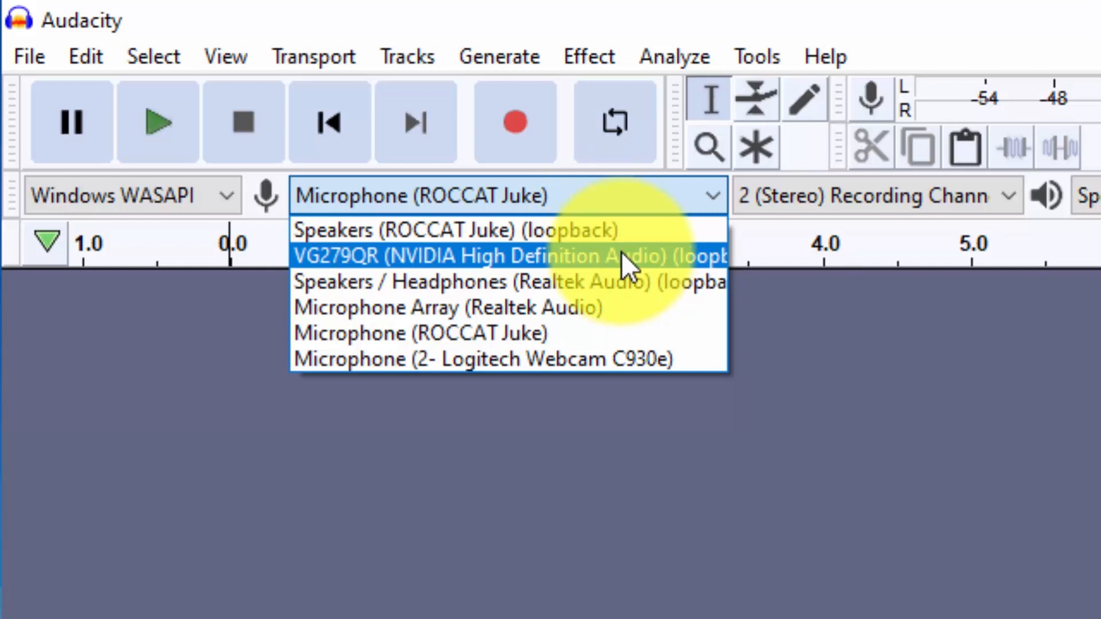
left_click(617, 230)
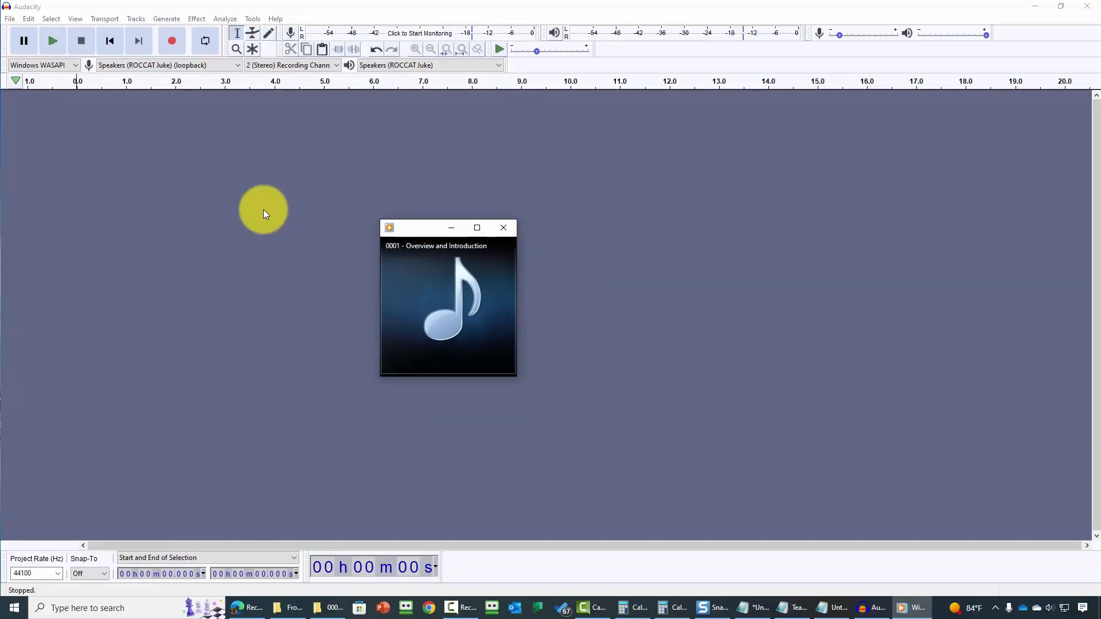
Step: Record the computer's playback of "0001 - Overview and Introduction" through the loopback device, and pause the file in the media player
mouse_move(448, 365)
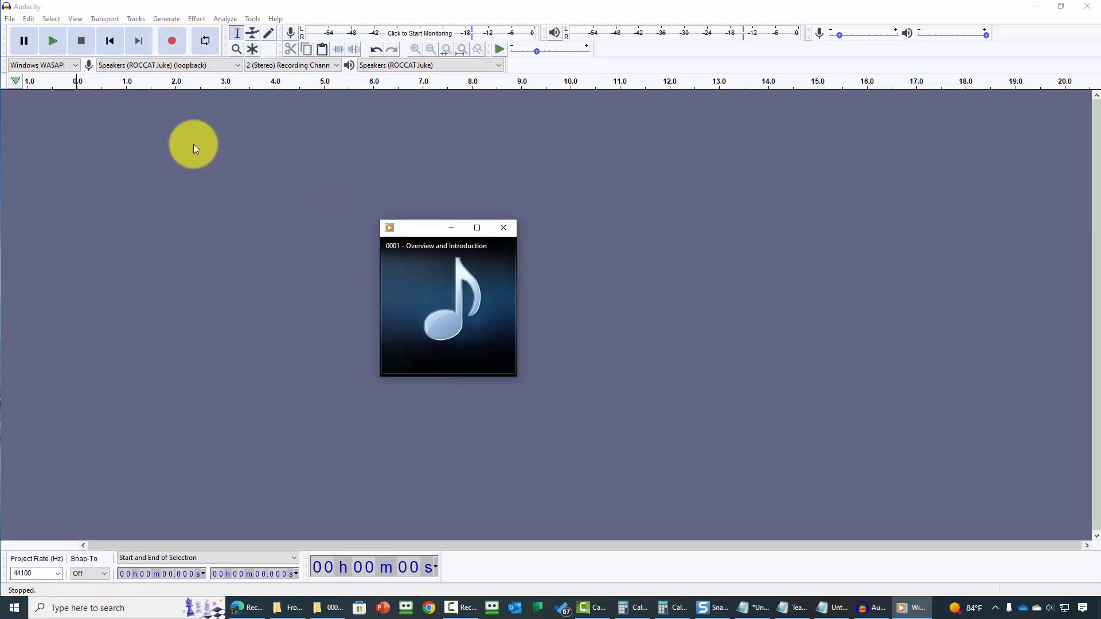
mouse_move(442, 312)
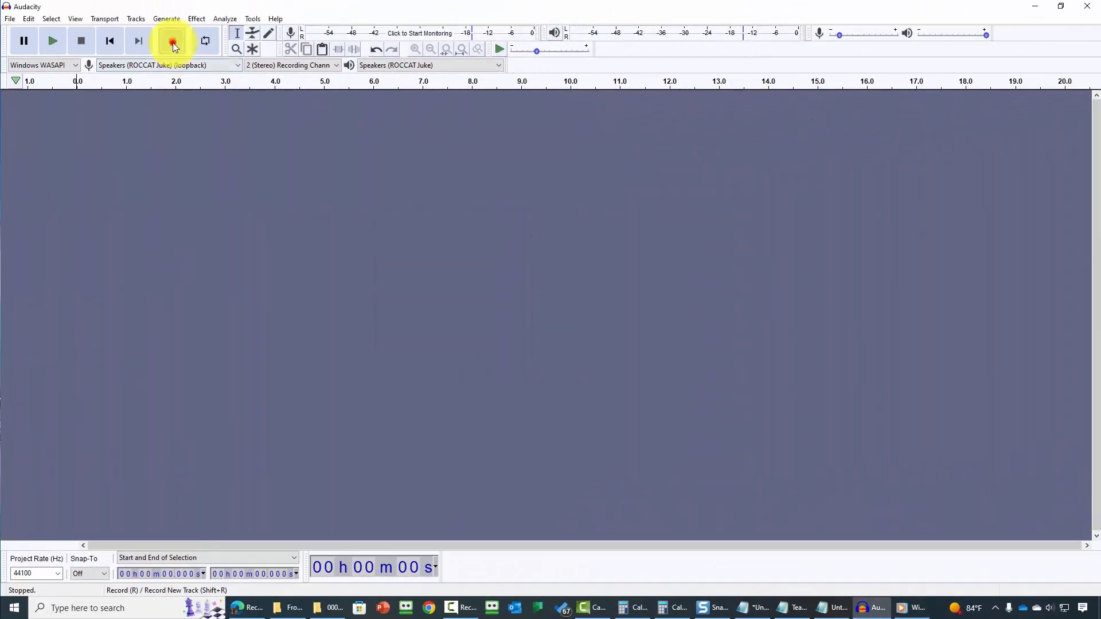
left_click(172, 41)
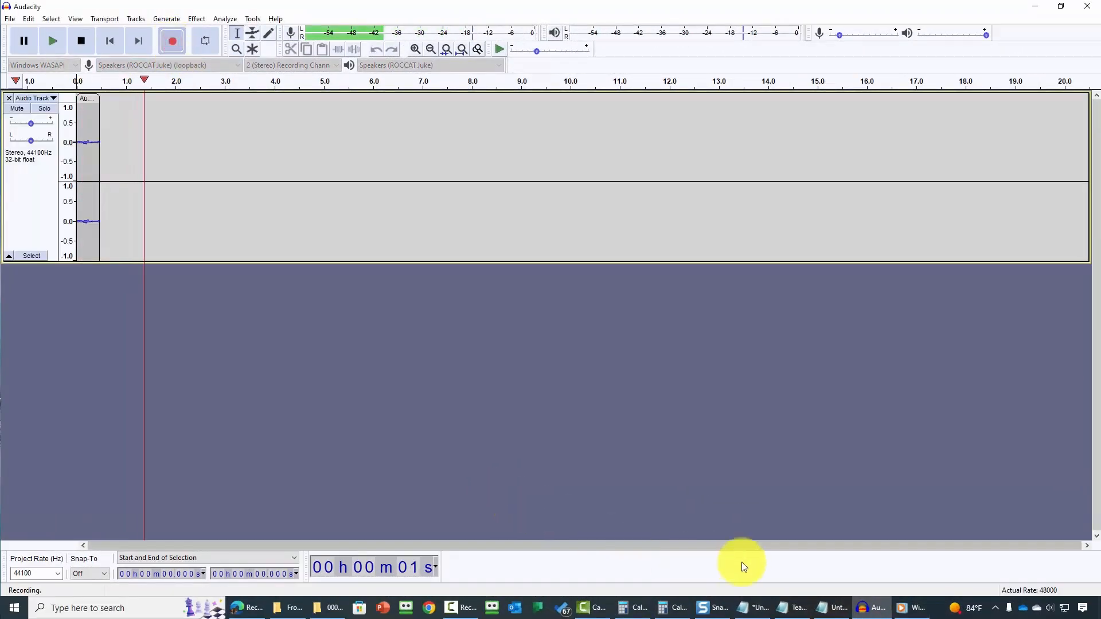
left_click(900, 604)
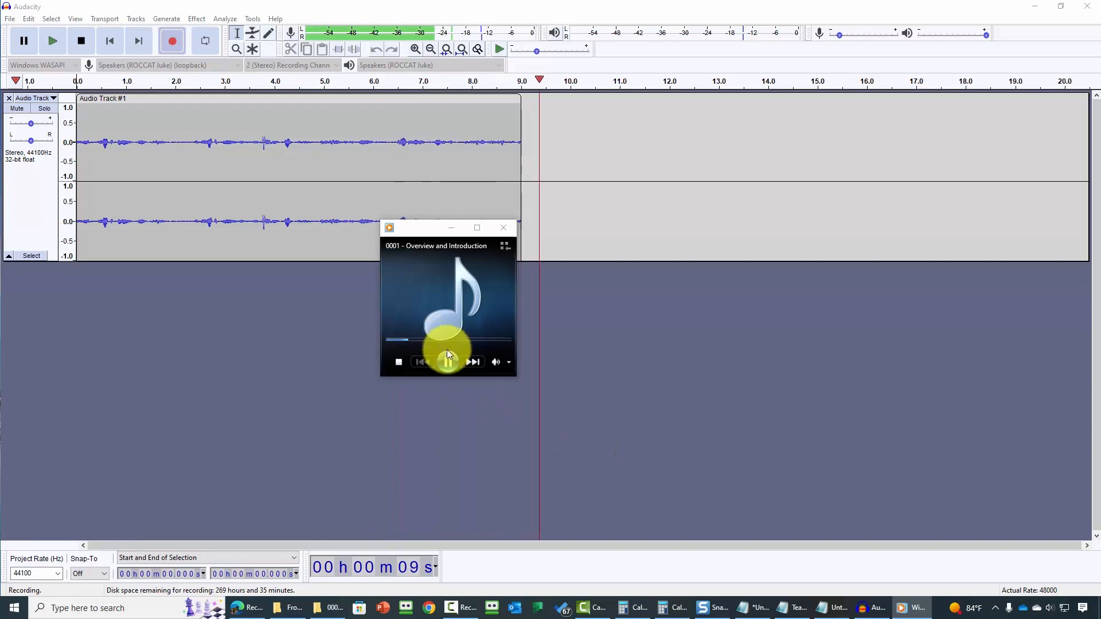
left_click(449, 361)
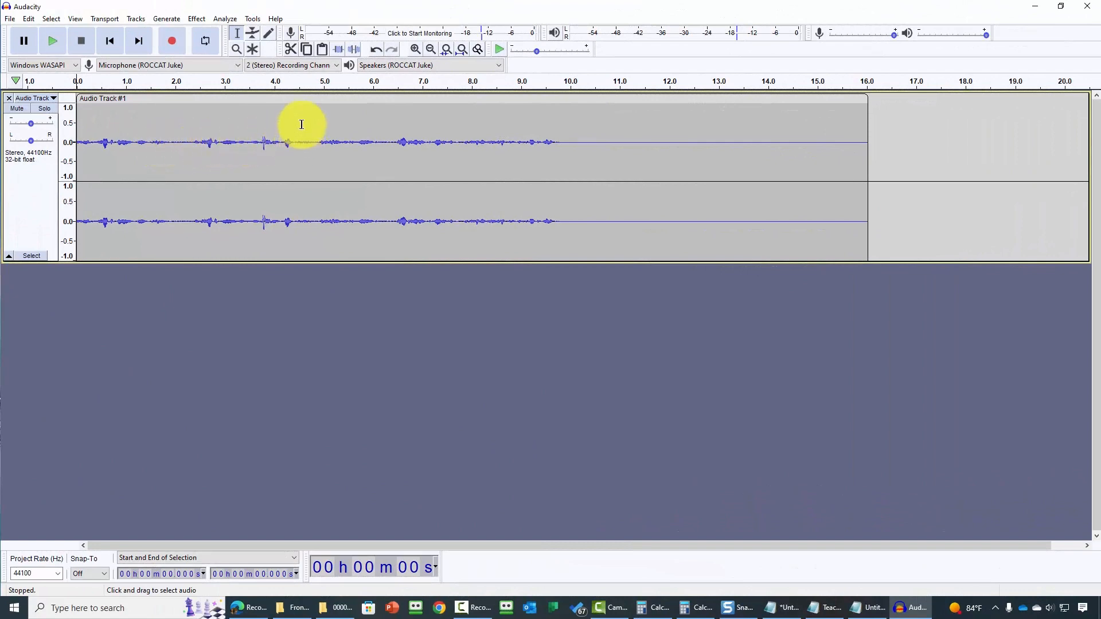
right_click(403, 233)
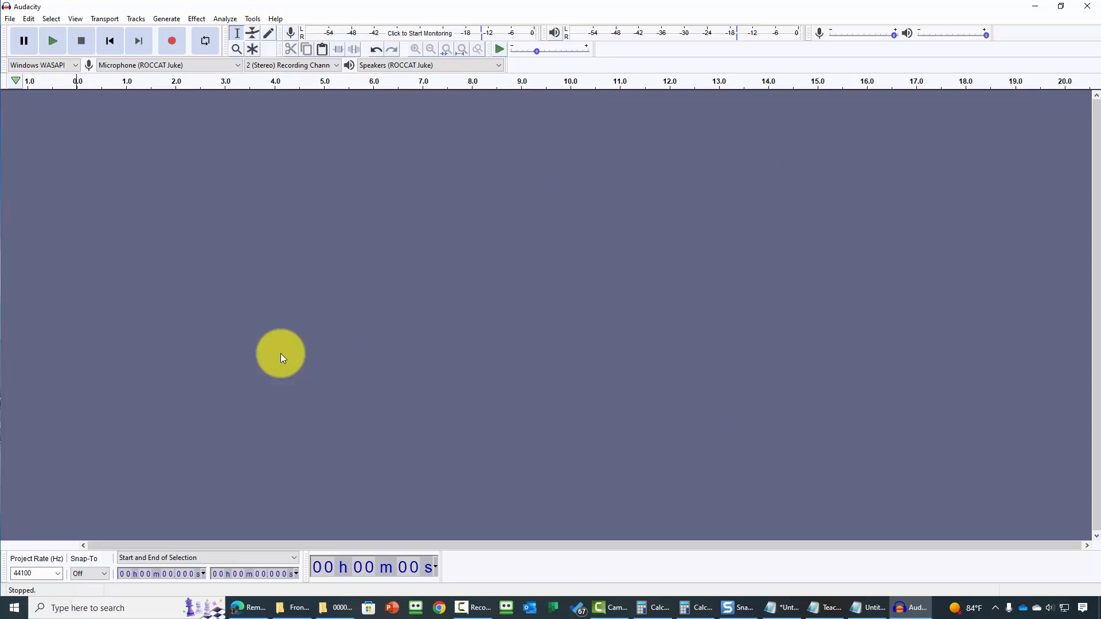
Step: Import the audio of "0001 - Overview and Introduction" into the empty project as a new track
left_click(10, 21)
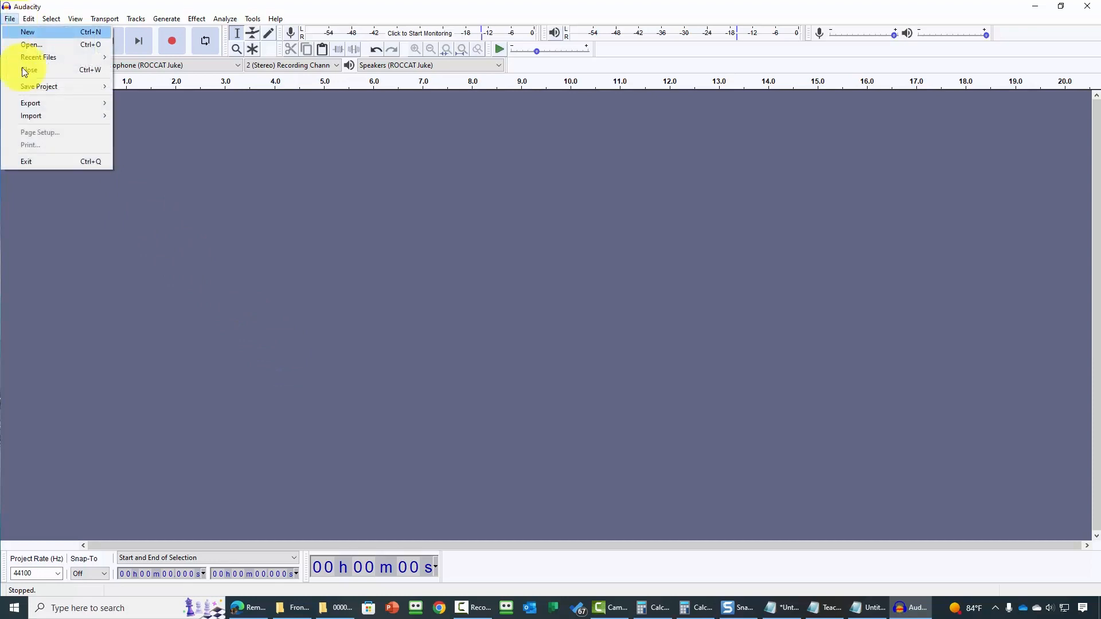
mouse_move(37, 114)
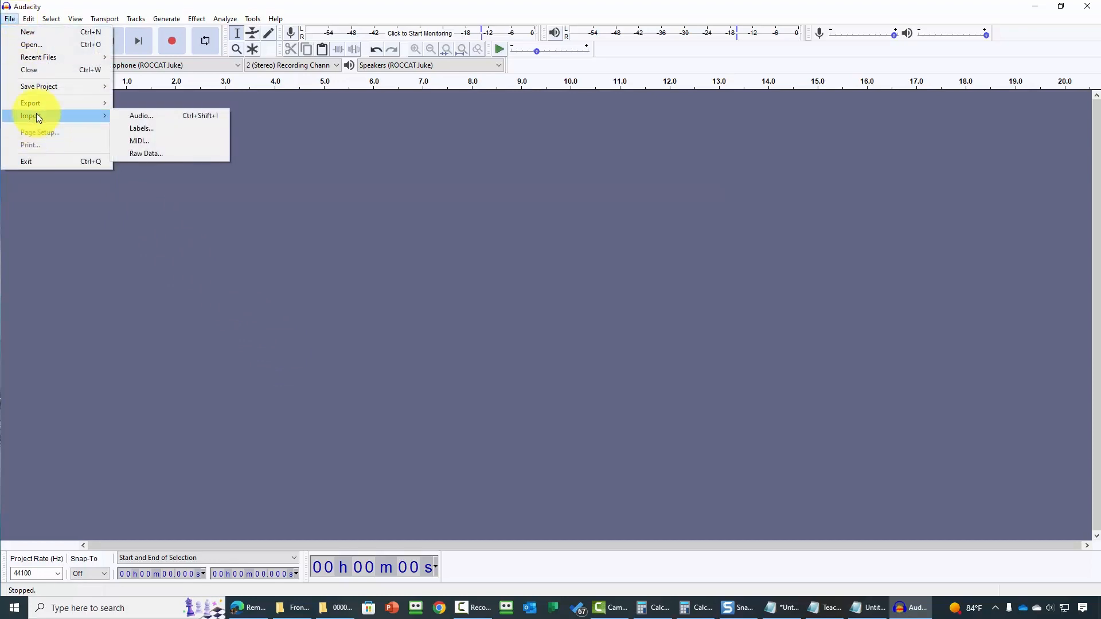
left_click(140, 117)
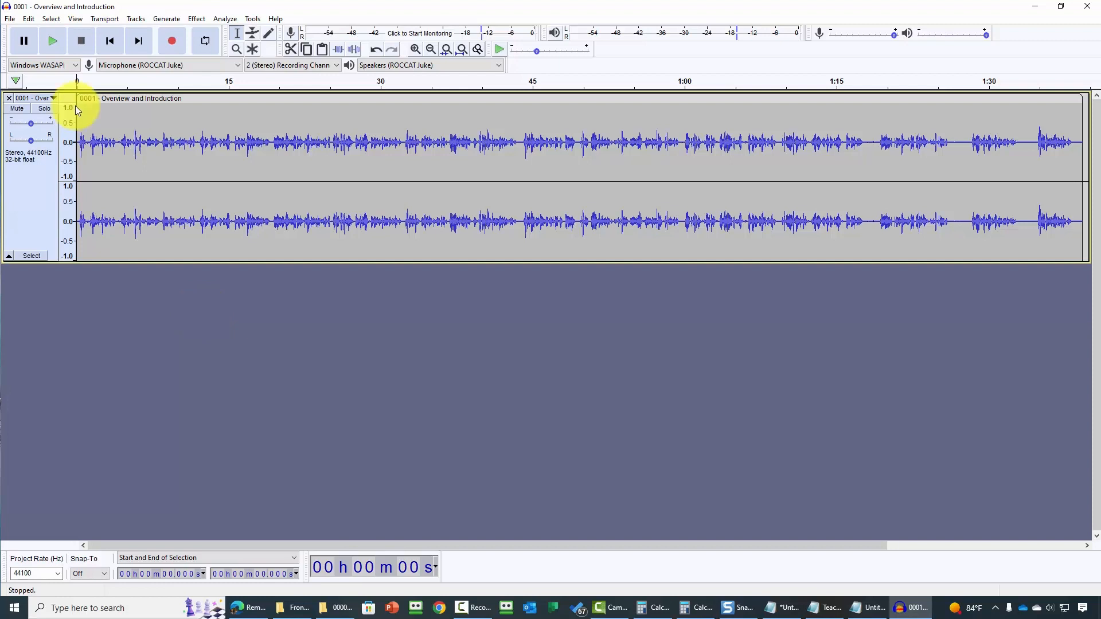
Step: Undo the audio import
left_click(24, 19)
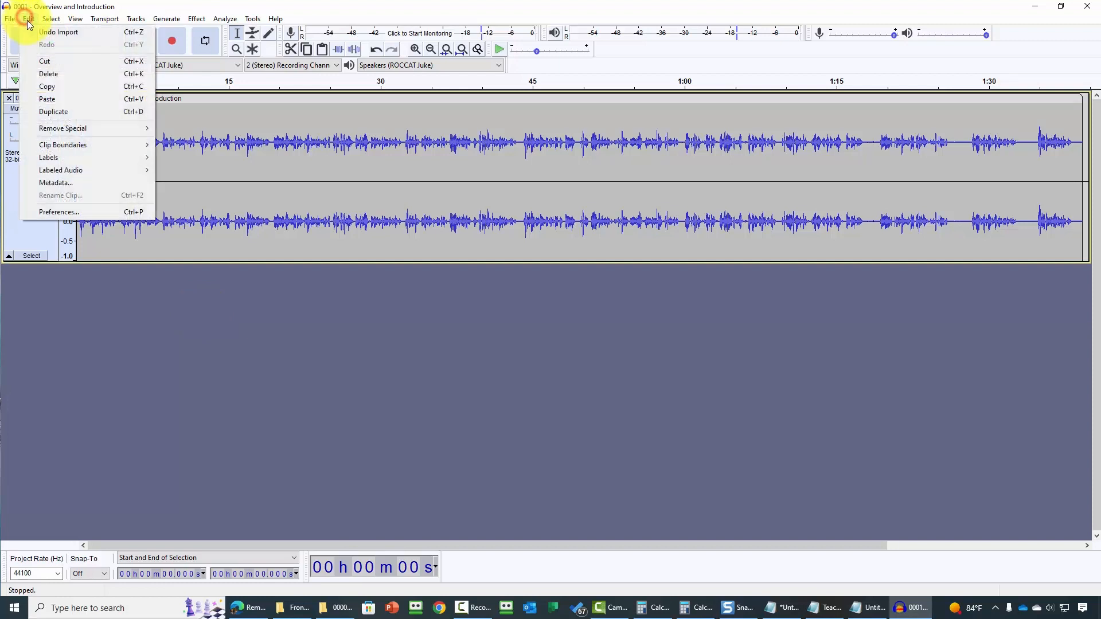
left_click(53, 32)
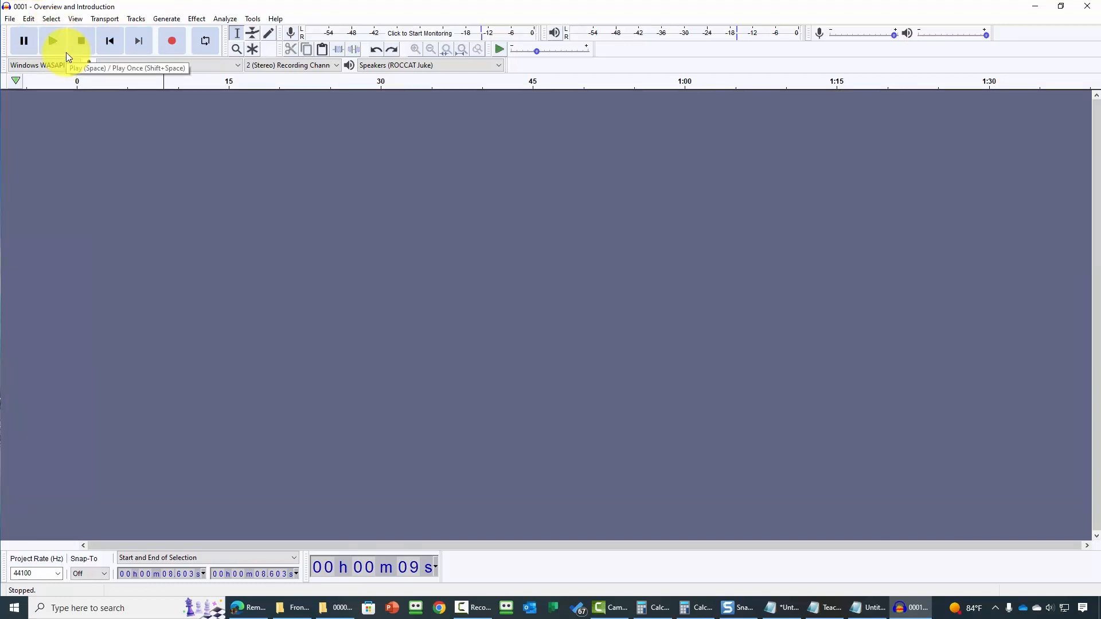
Step: Import the audio from the video file "0001 - Overview and Introduction.mp4" in the "0000 - Front End Videos" folder
left_click(7, 20)
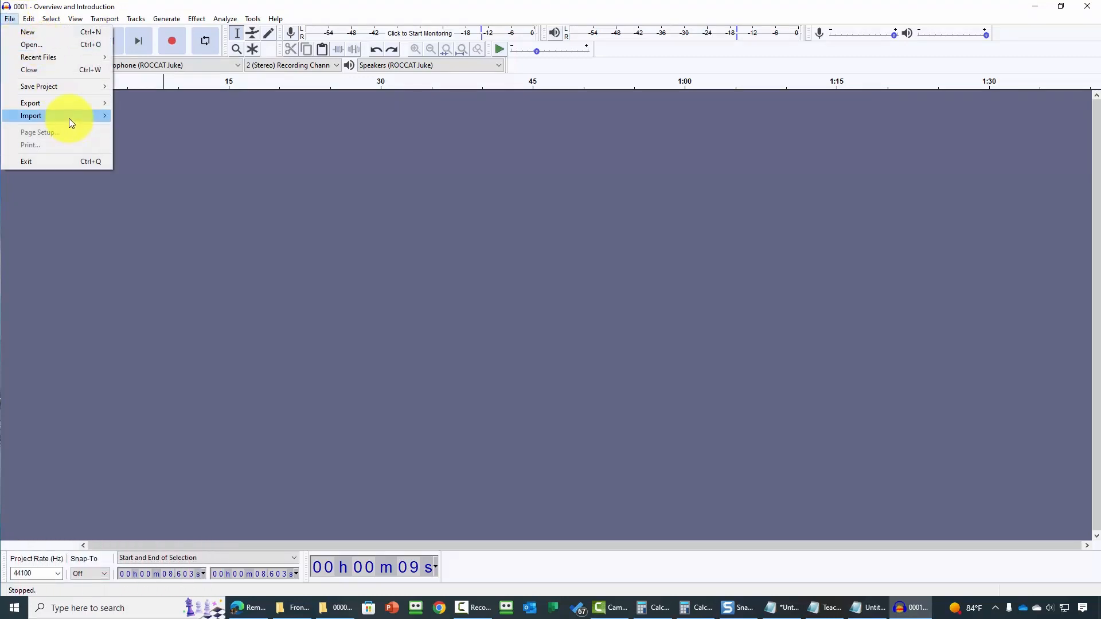
mouse_move(72, 125)
left_click(140, 115)
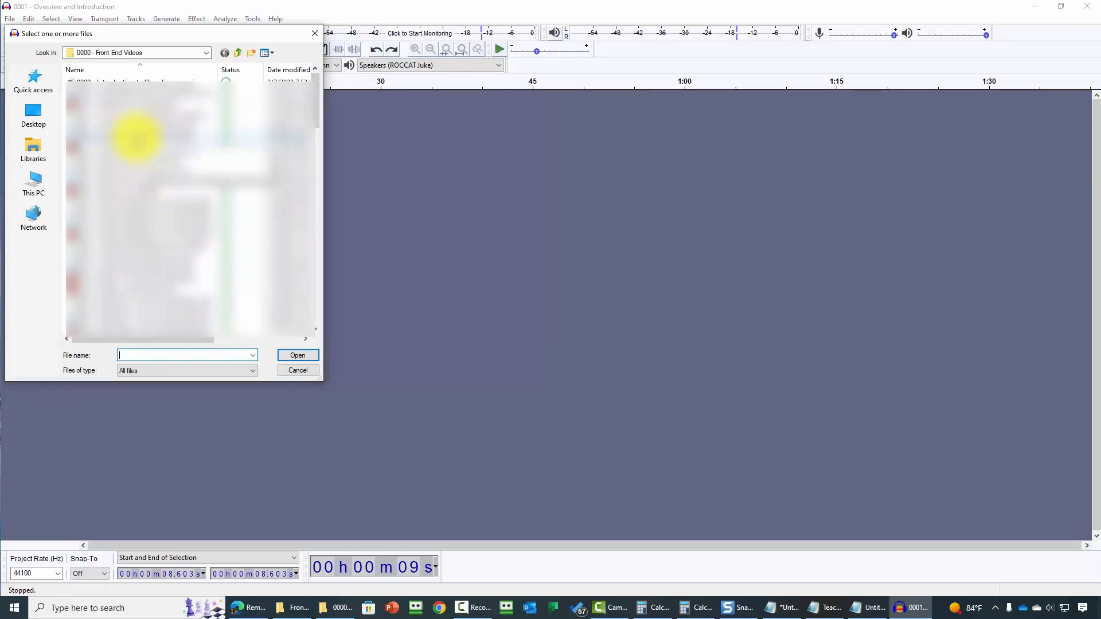
left_click(137, 137)
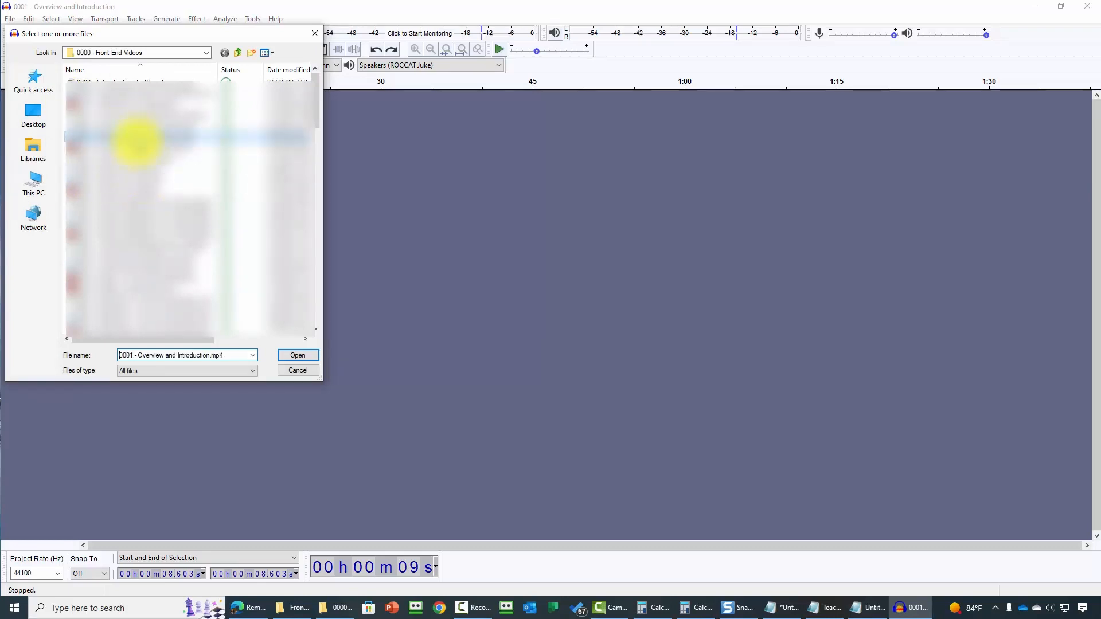
left_click(290, 354)
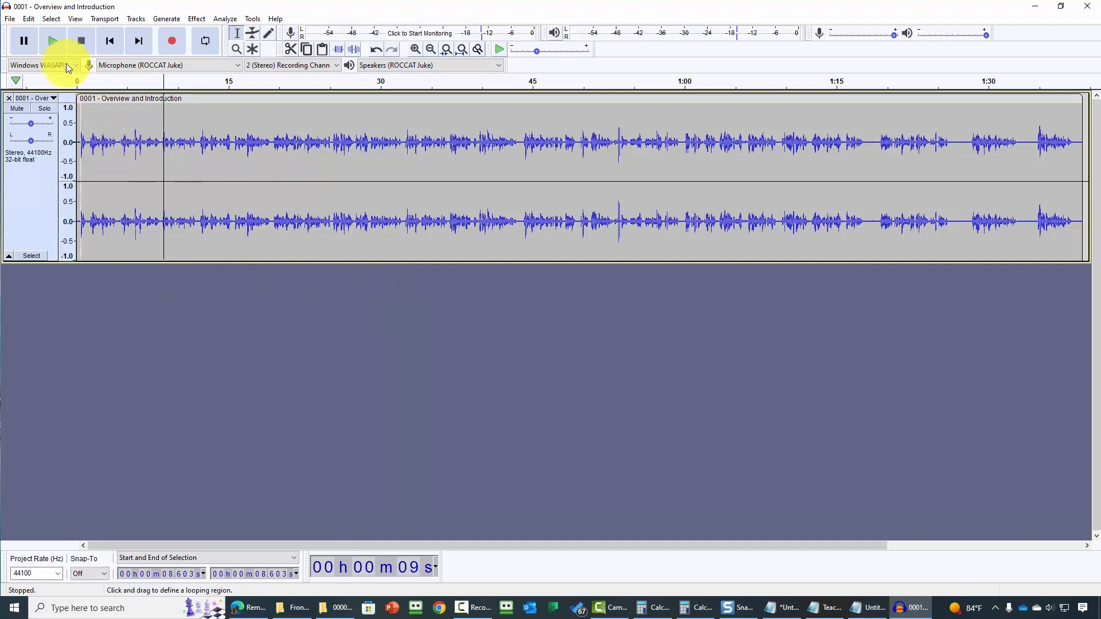
Step: Import the audio file "41-V-4" into the project as a second track below the overview audio
left_click(8, 21)
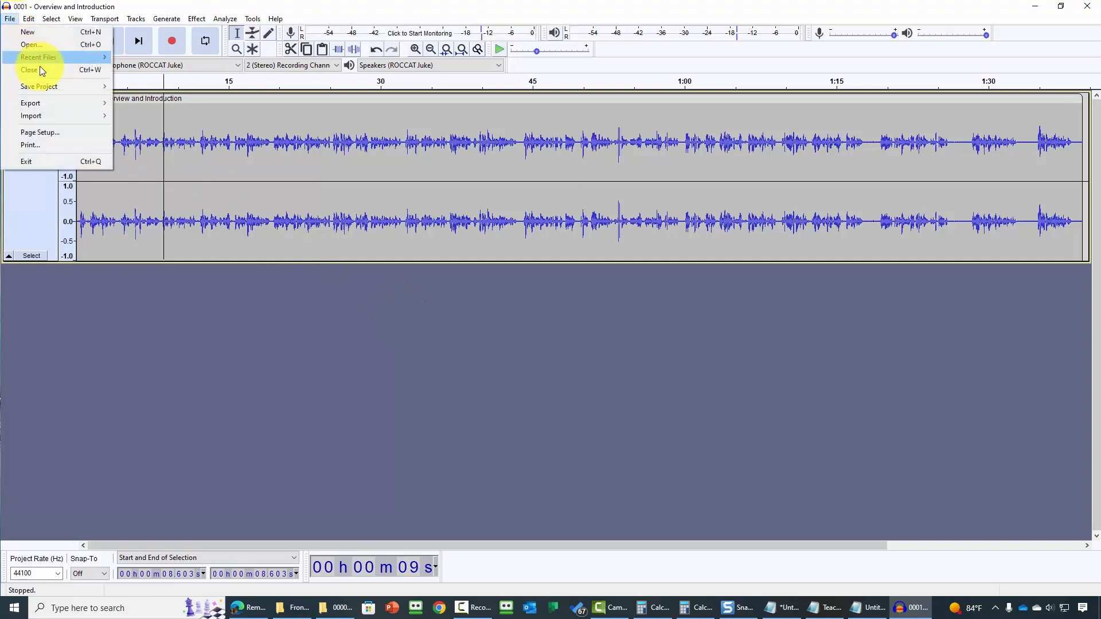
mouse_move(79, 118)
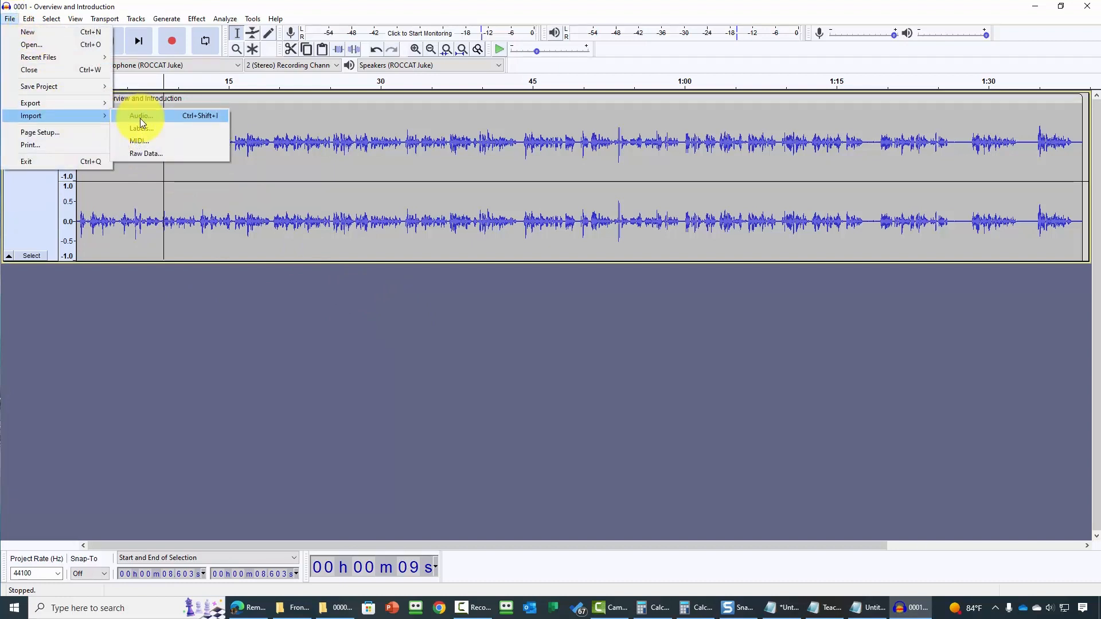
left_click(140, 118)
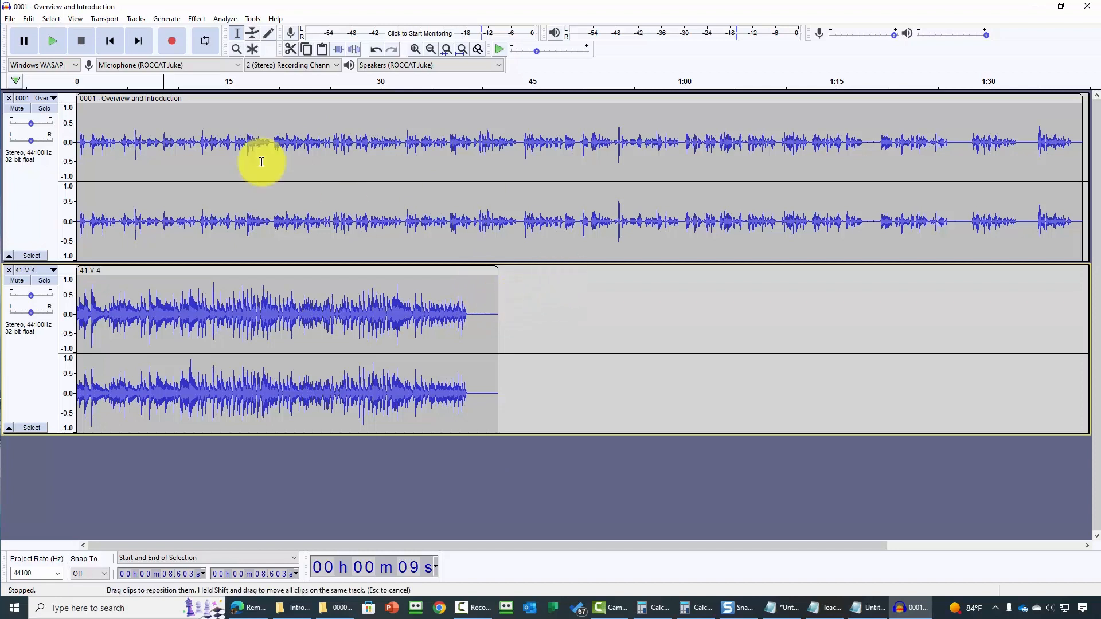
Step: Save the project as "MyNewProject.aup3" in the "My New Project" folder, accepting that it is not an audio file
left_click(10, 21)
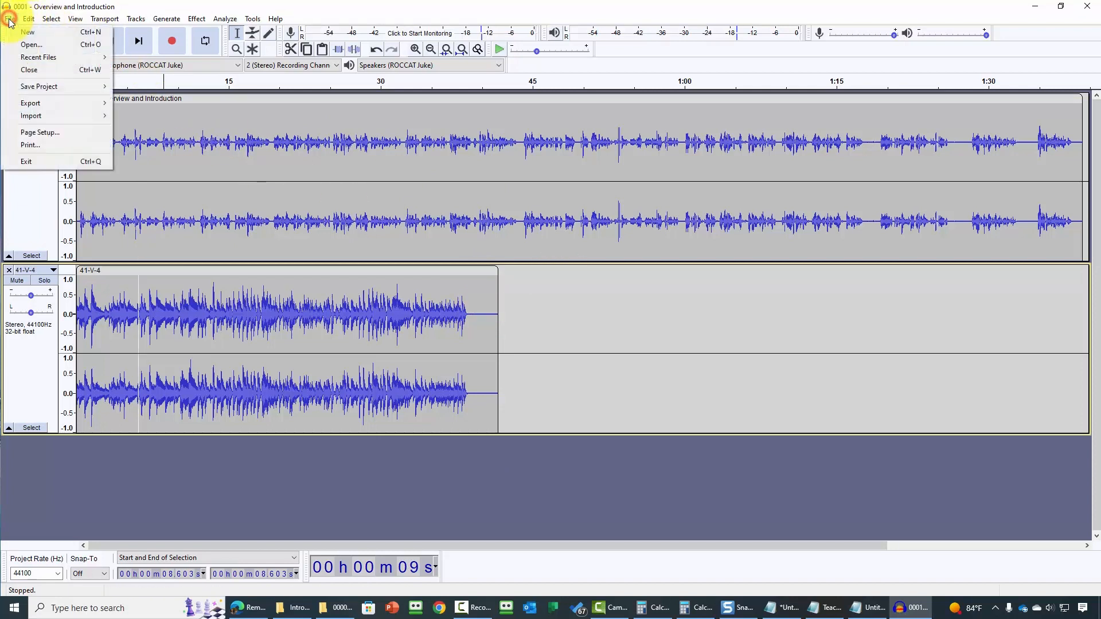
mouse_move(39, 88)
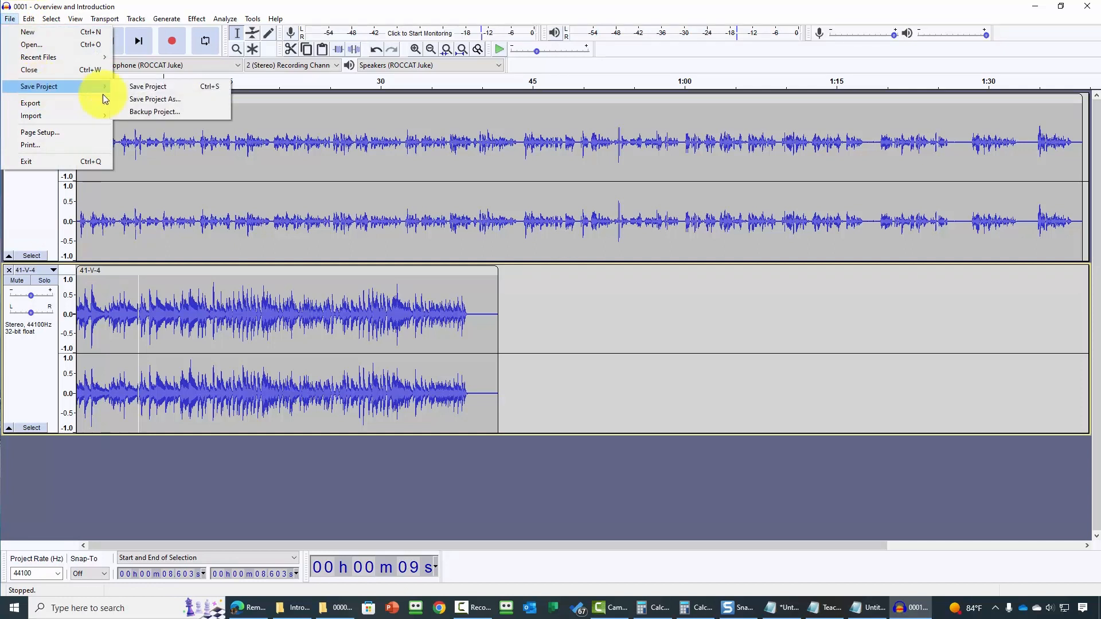
left_click(169, 101)
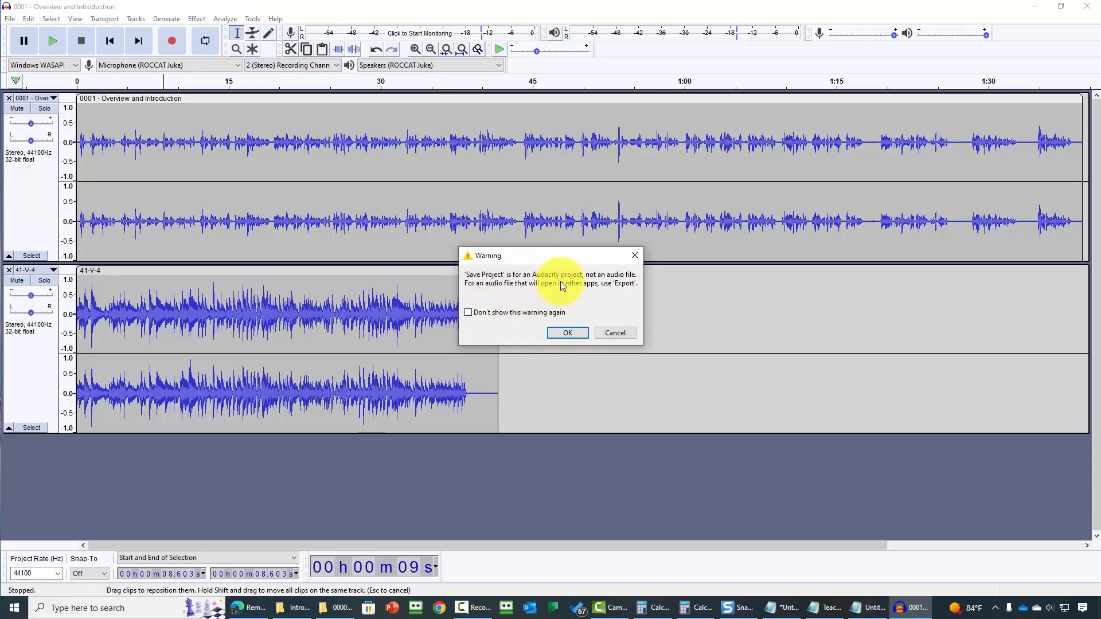
left_click(552, 334)
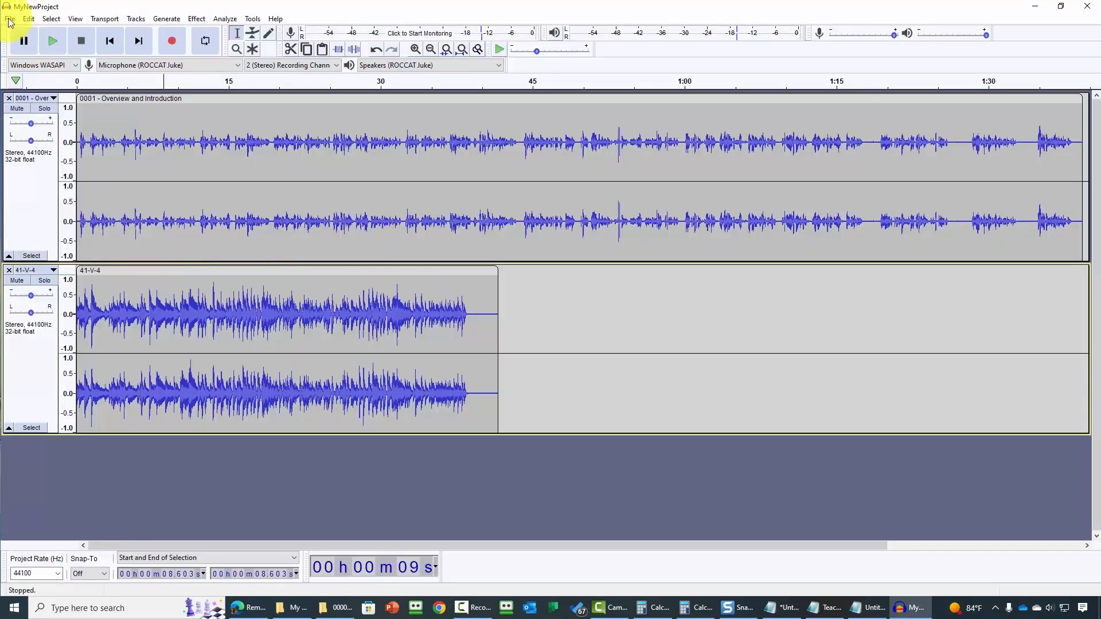
Step: Import the audio file "56-V-4" as a third track in the project
left_click(10, 19)
mouse_move(46, 119)
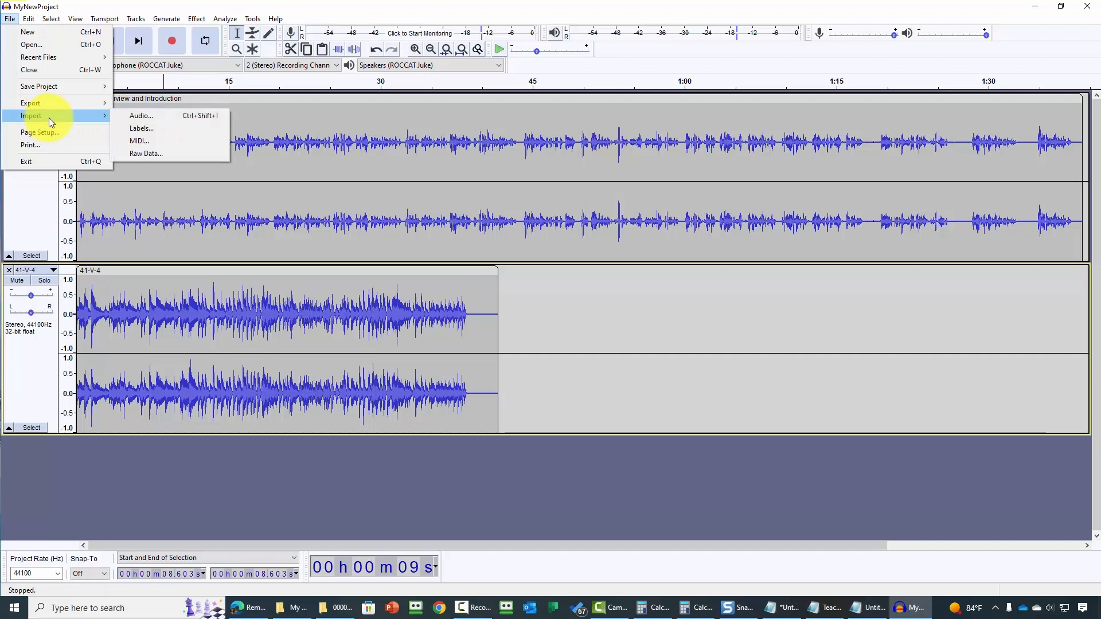
left_click(139, 118)
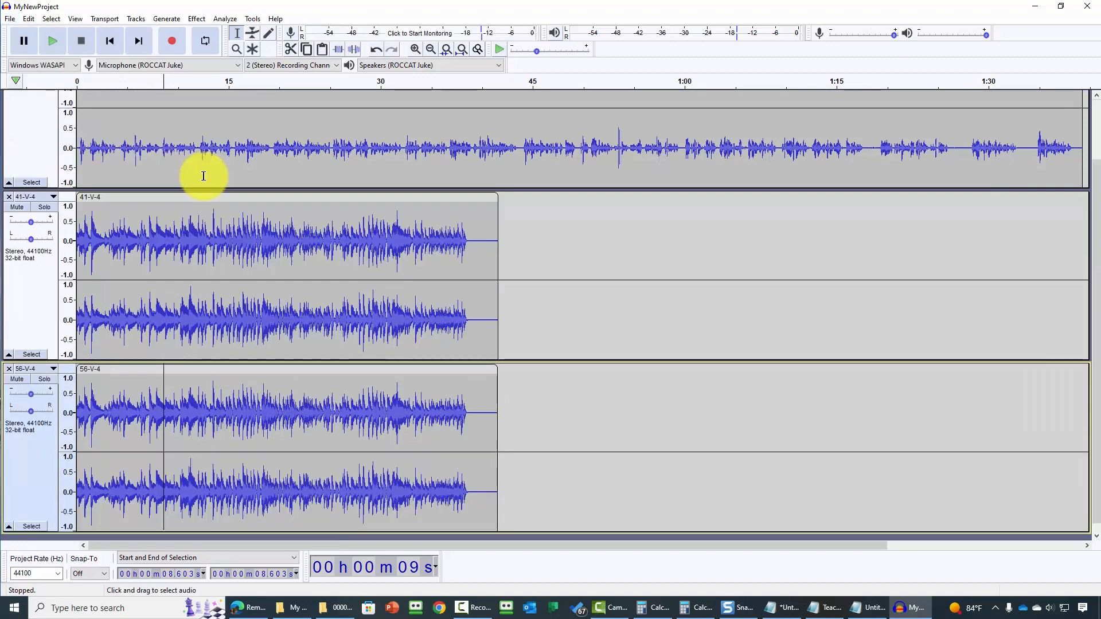
scroll(224, 155, "up", 1)
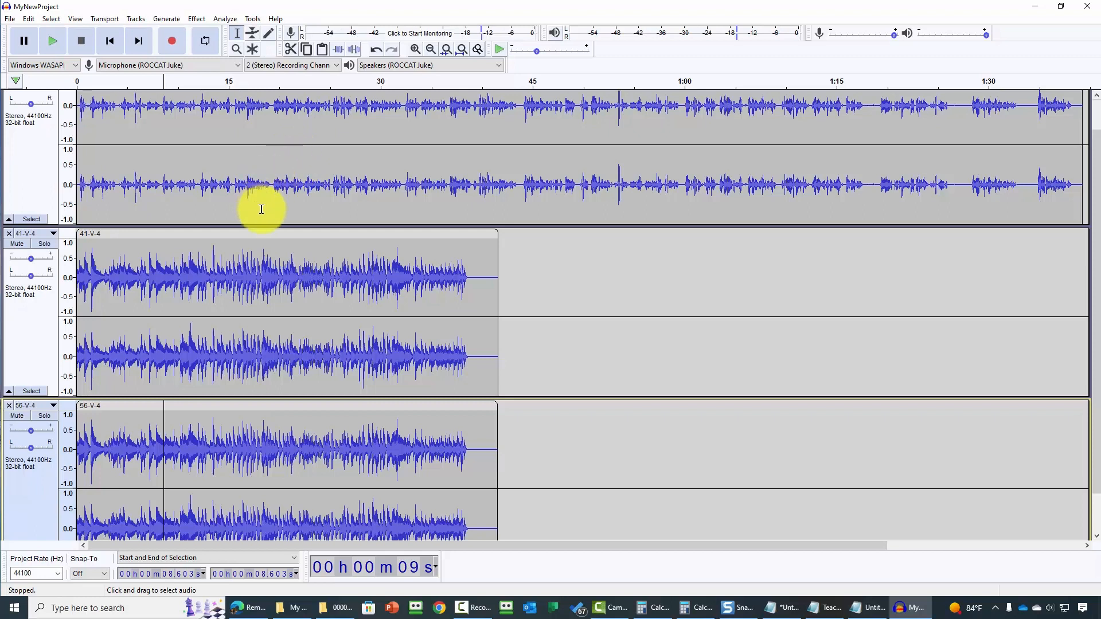
Step: Save the three-track project under the new name "2-MyNewProject.aup3" in the "My New Project" folder
left_click(11, 20)
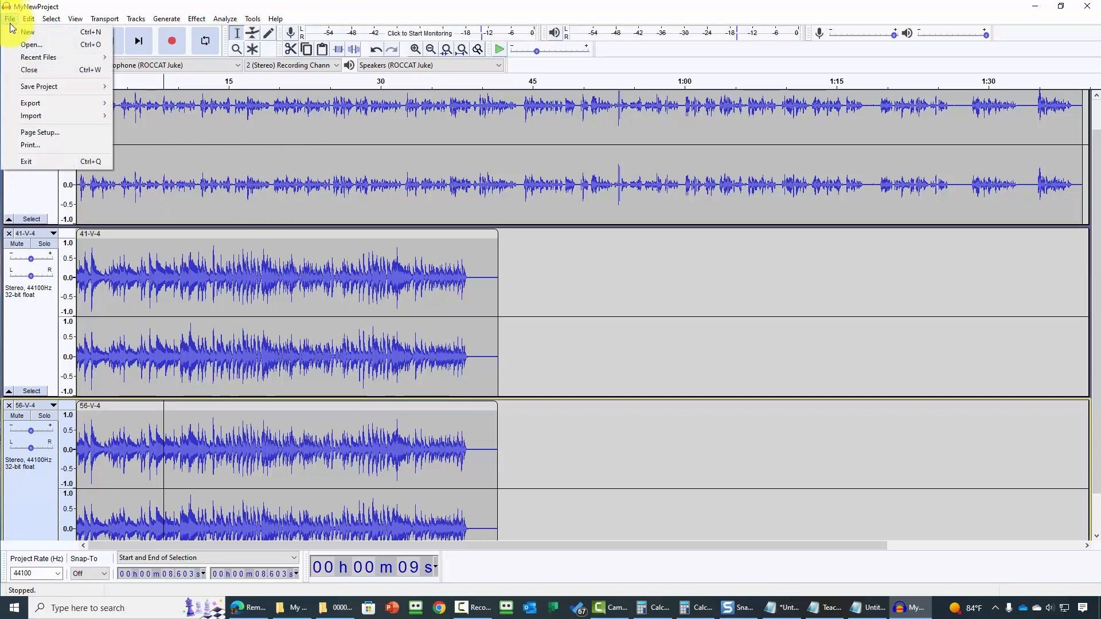
mouse_move(61, 88)
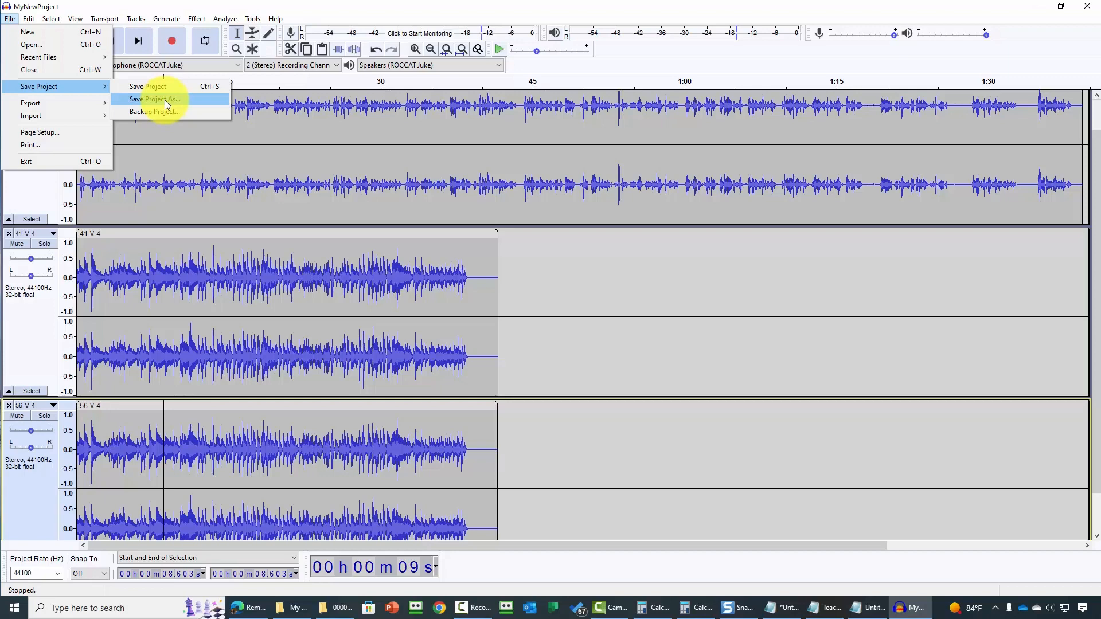
left_click(165, 99)
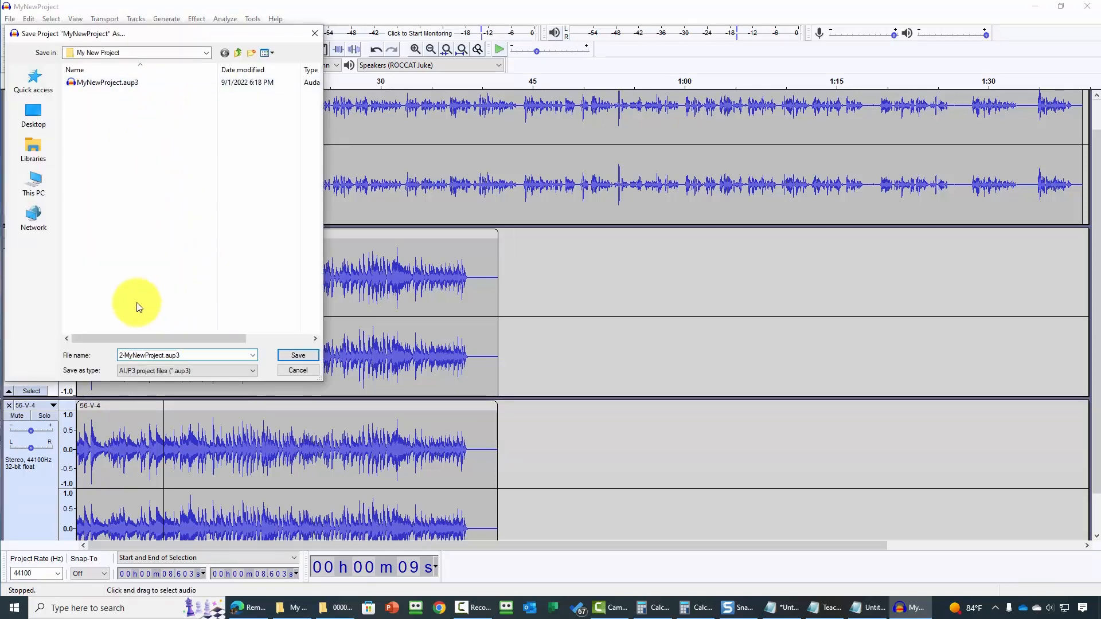
left_click(290, 357)
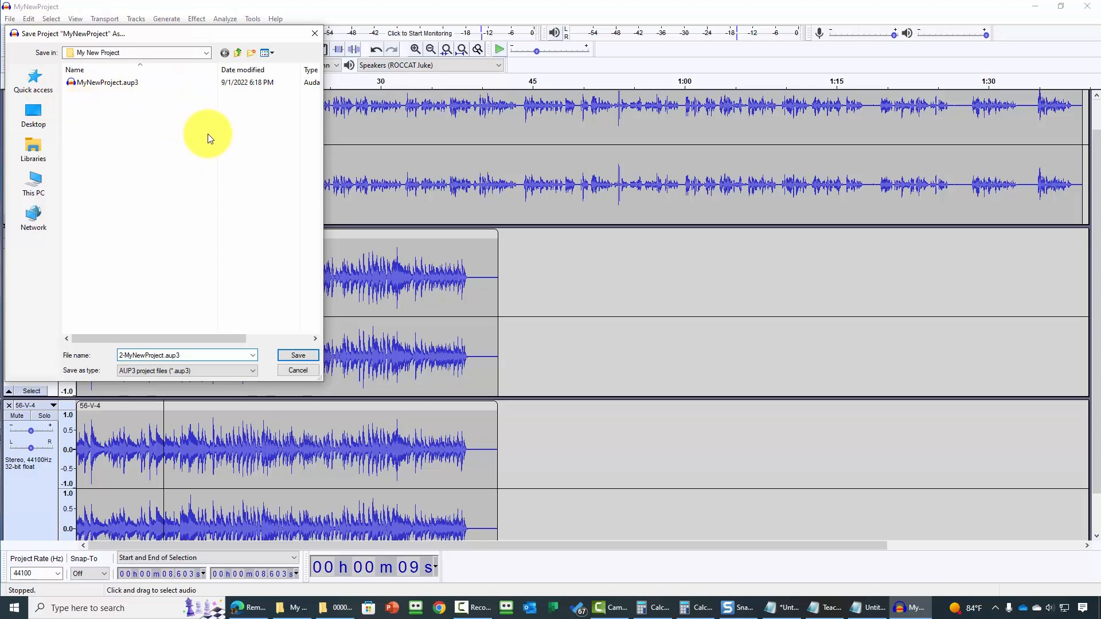
key("Return")
Step: Close the "2-MyNewProject" project
left_click(10, 19)
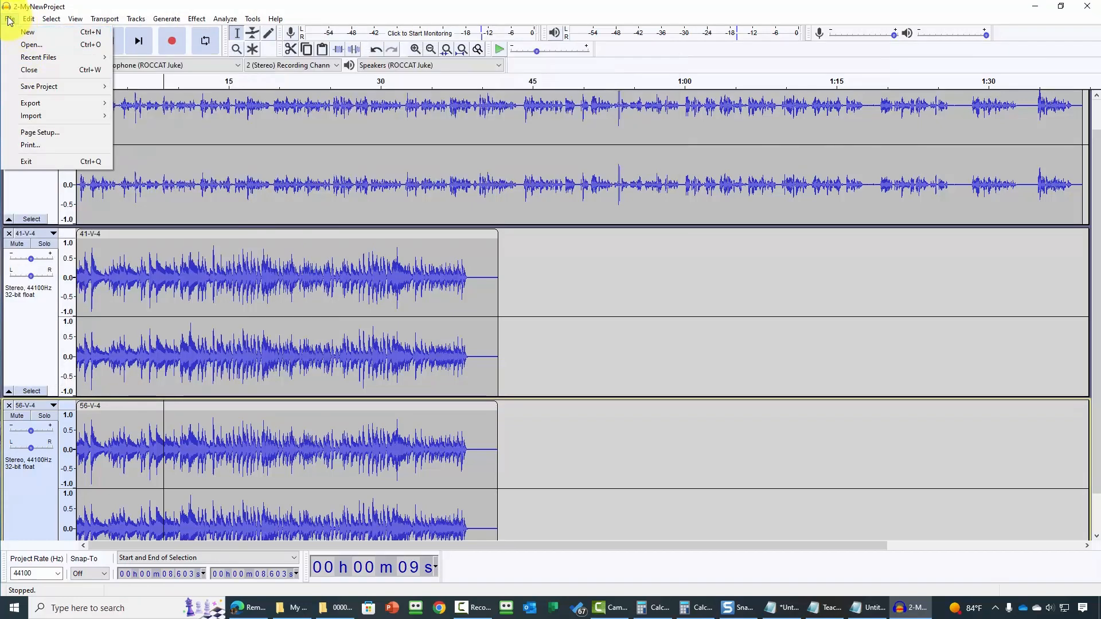
left_click(35, 68)
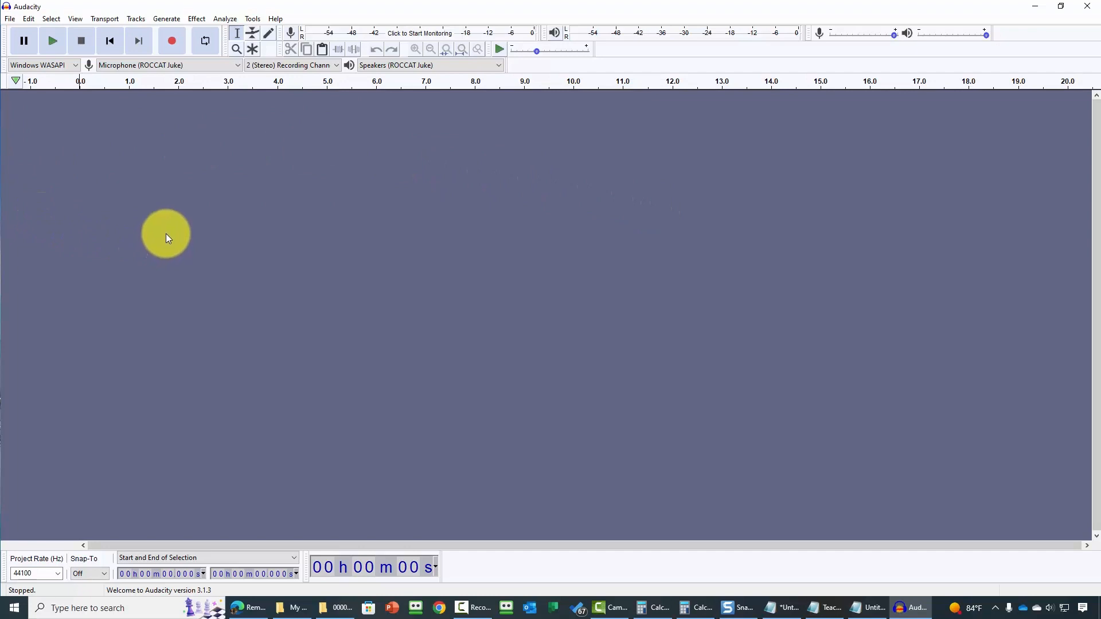
Step: Bring up the file commands for the empty project
left_click(10, 19)
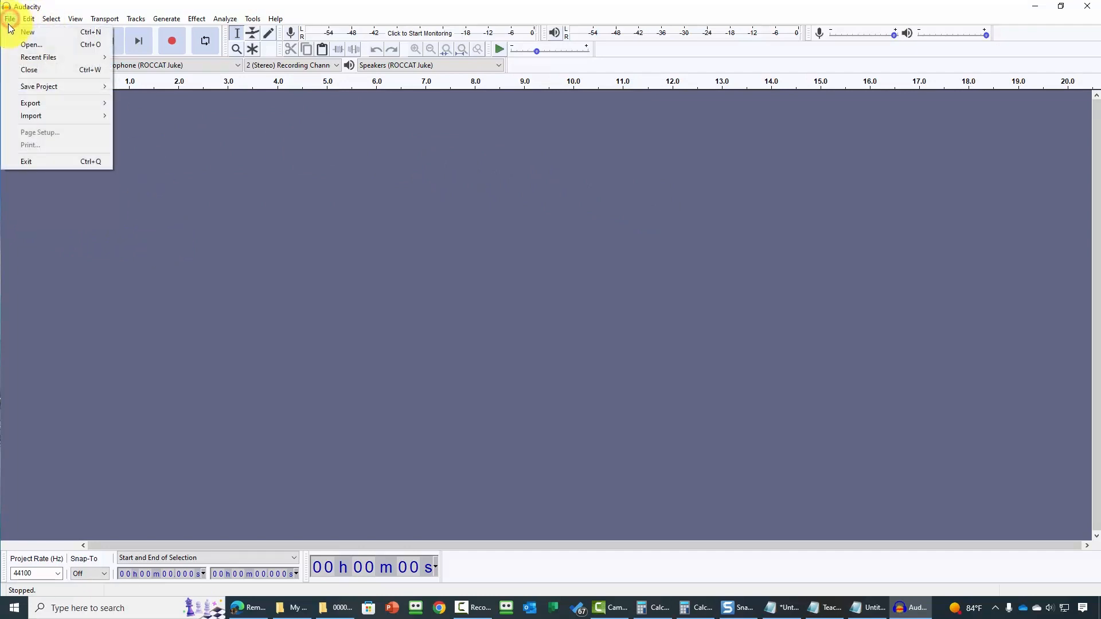